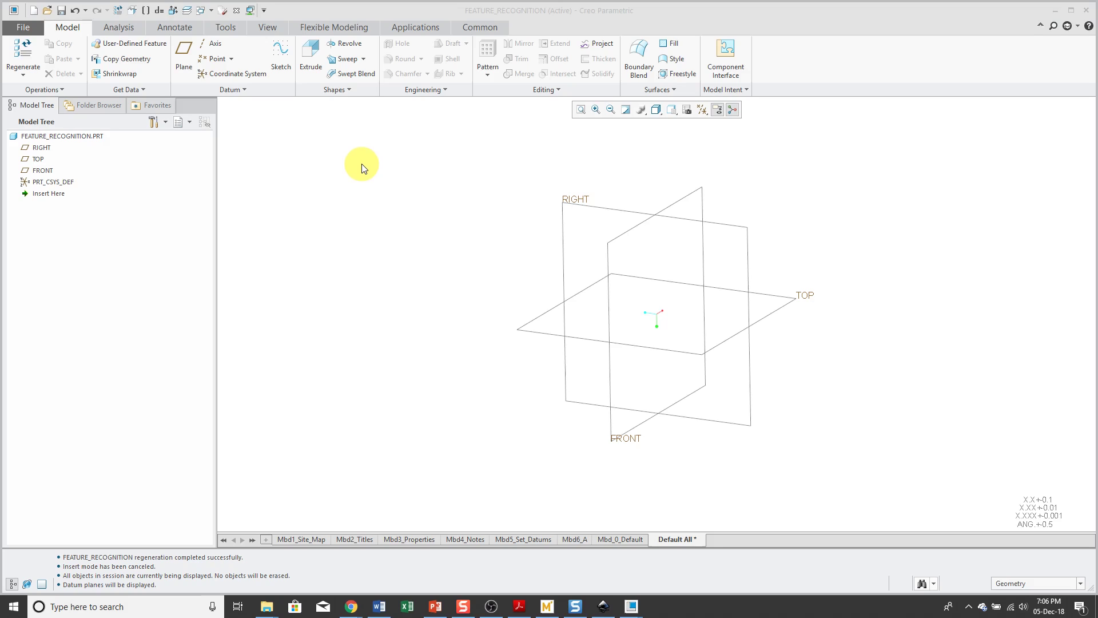
Import frt_tutorial.stp into the FEATURE_RECOGNITION part as an import feature
click(132, 89)
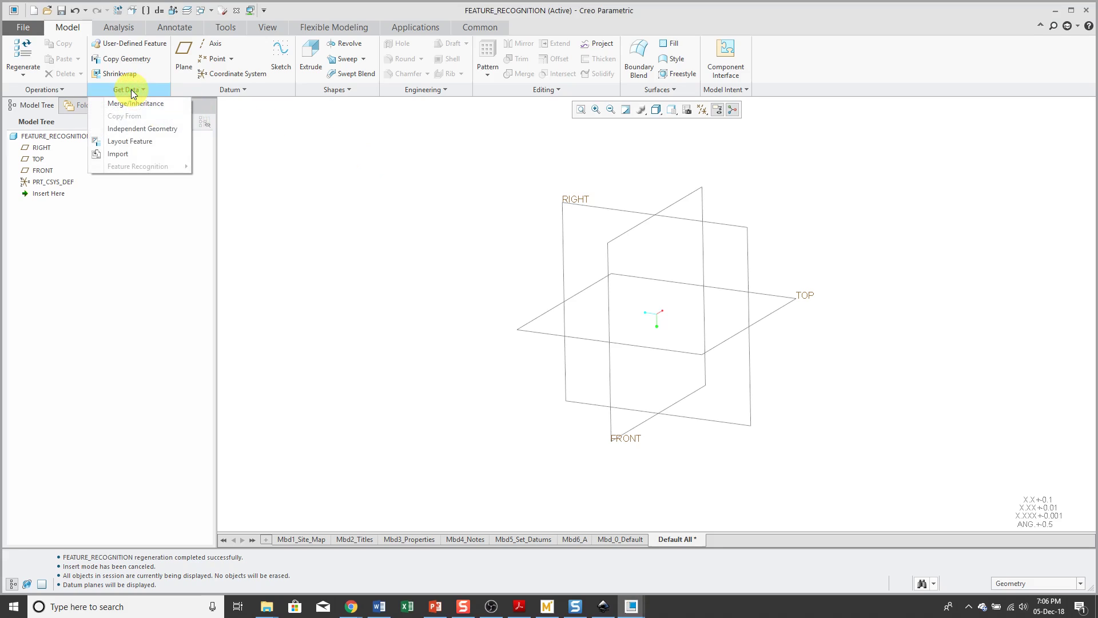
click(131, 155)
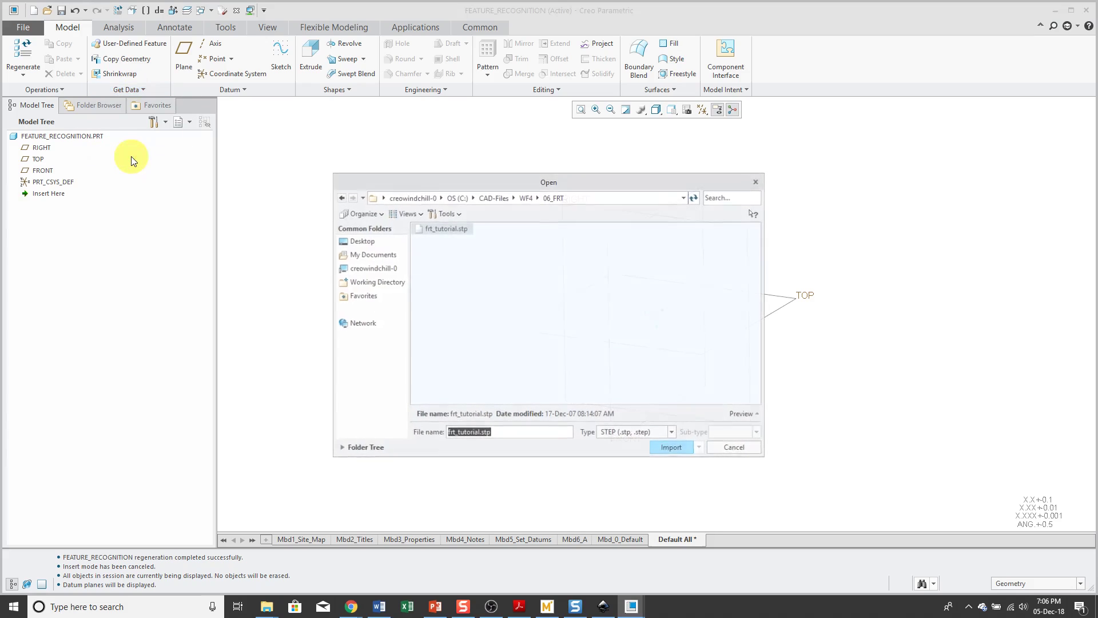
click(671, 450)
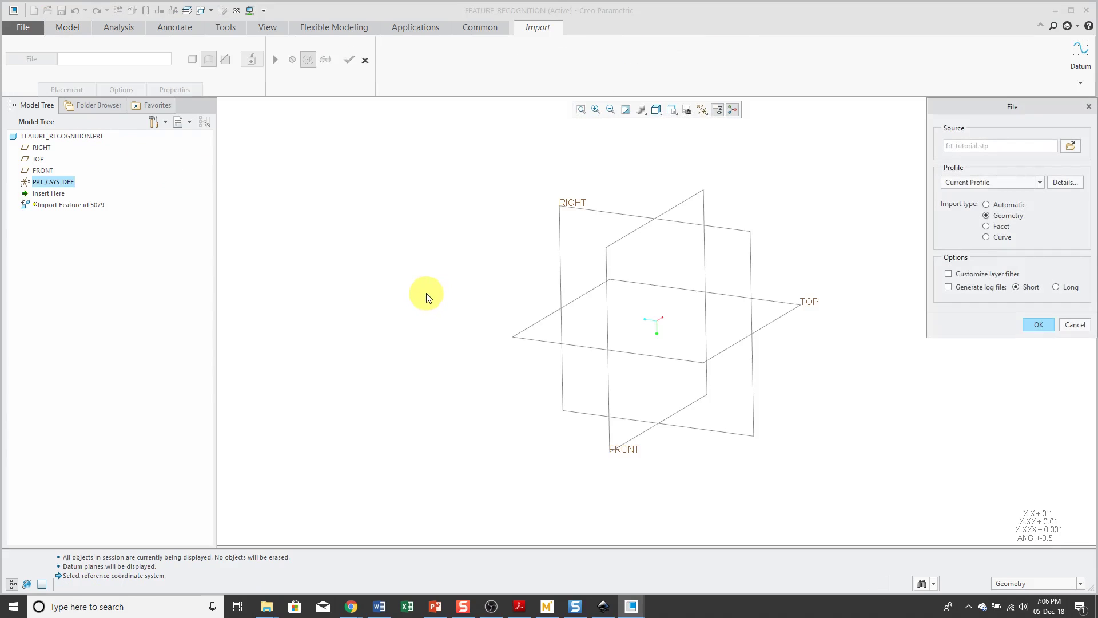
click(1044, 319)
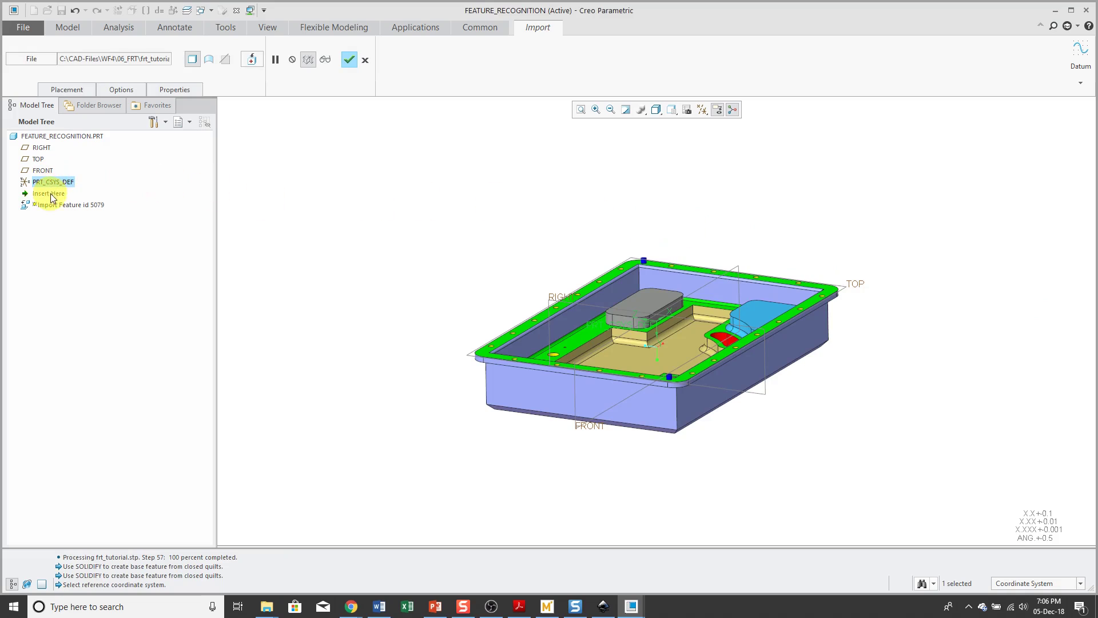
click(347, 62)
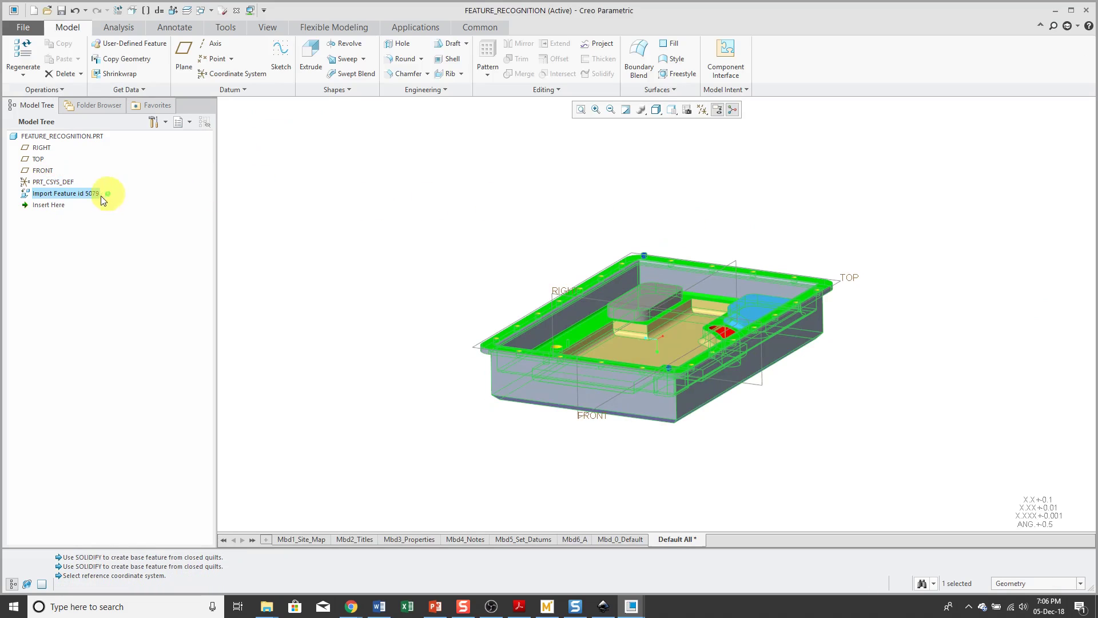
middle_drag(574, 280, 569, 299)
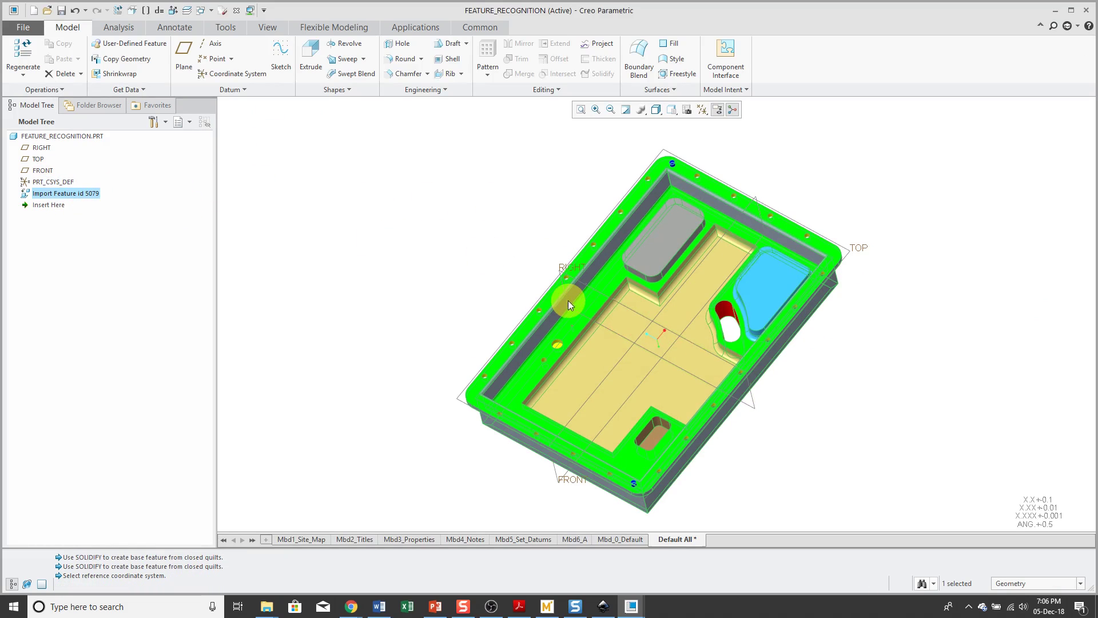
click(908, 189)
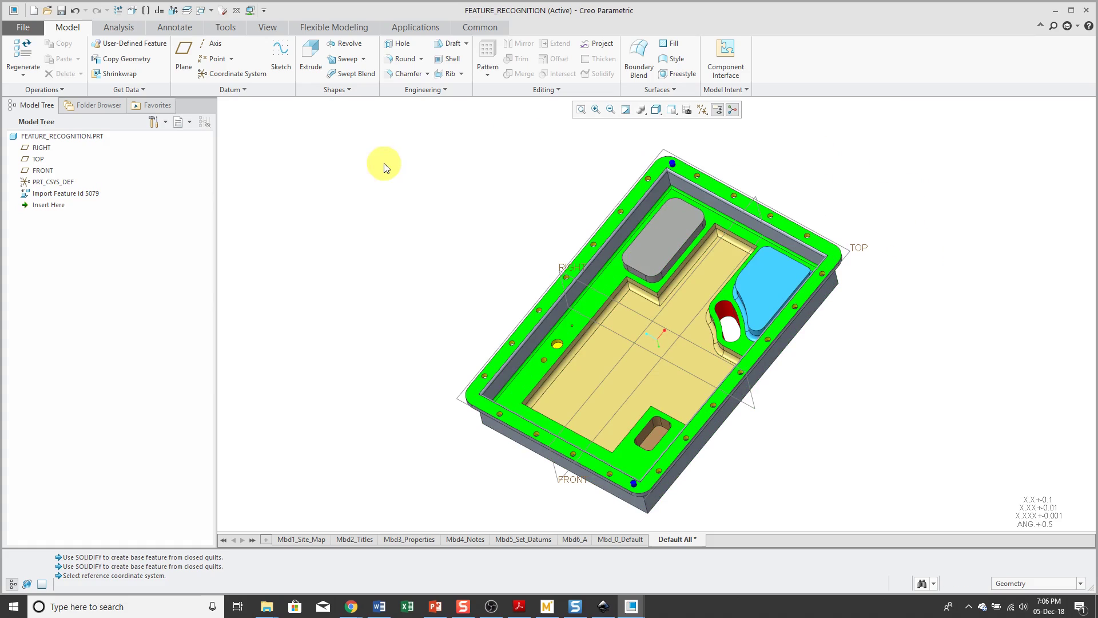
click(79, 194)
right_click(80, 198)
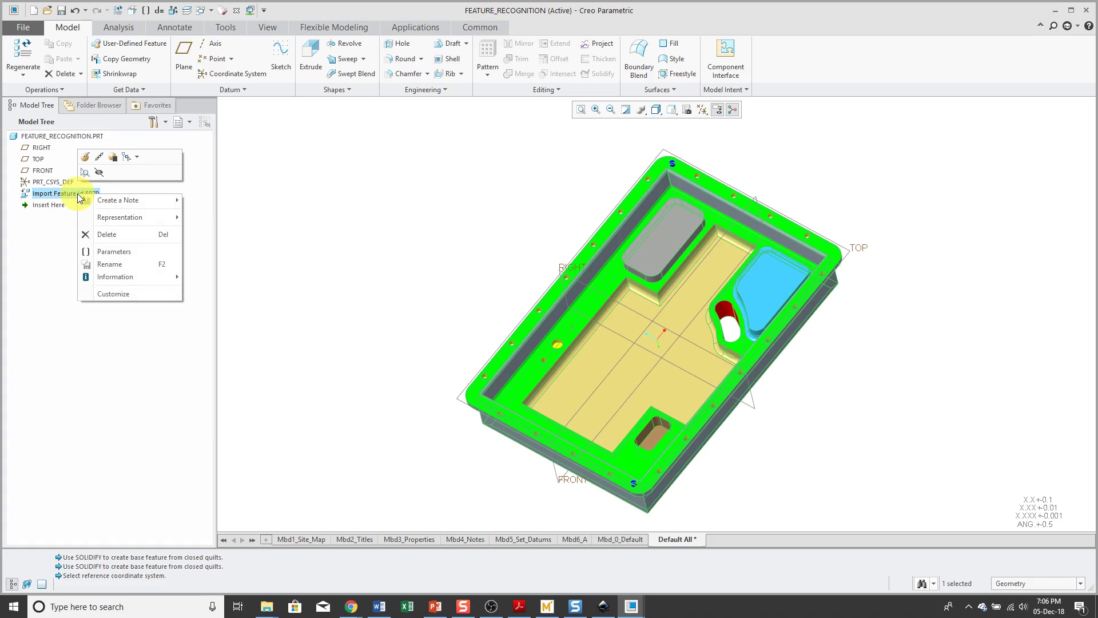
click(87, 160)
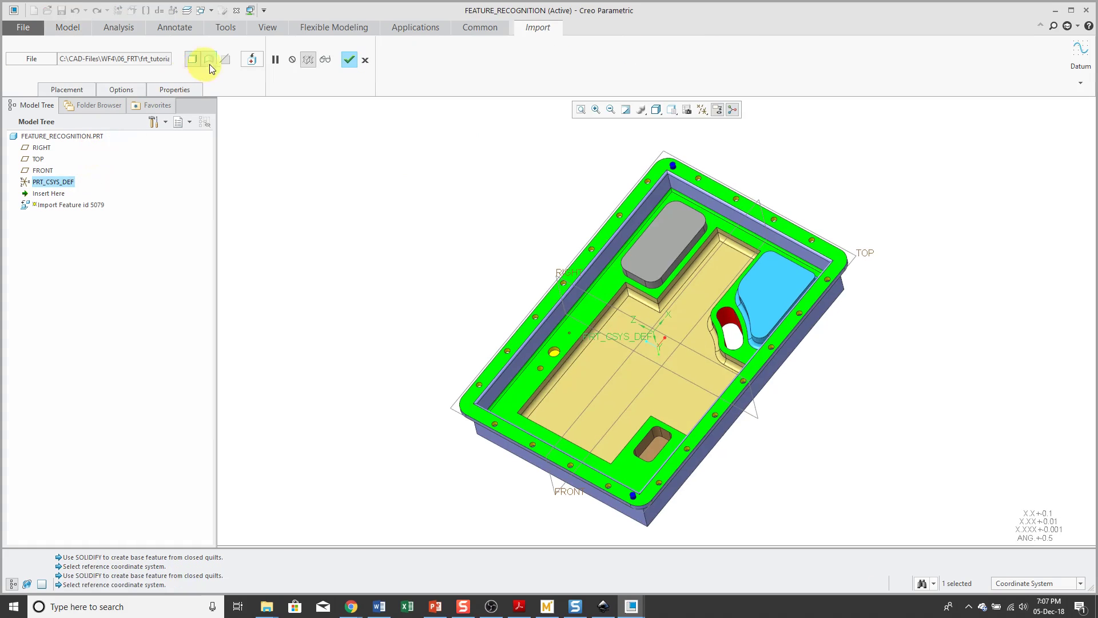
click(366, 59)
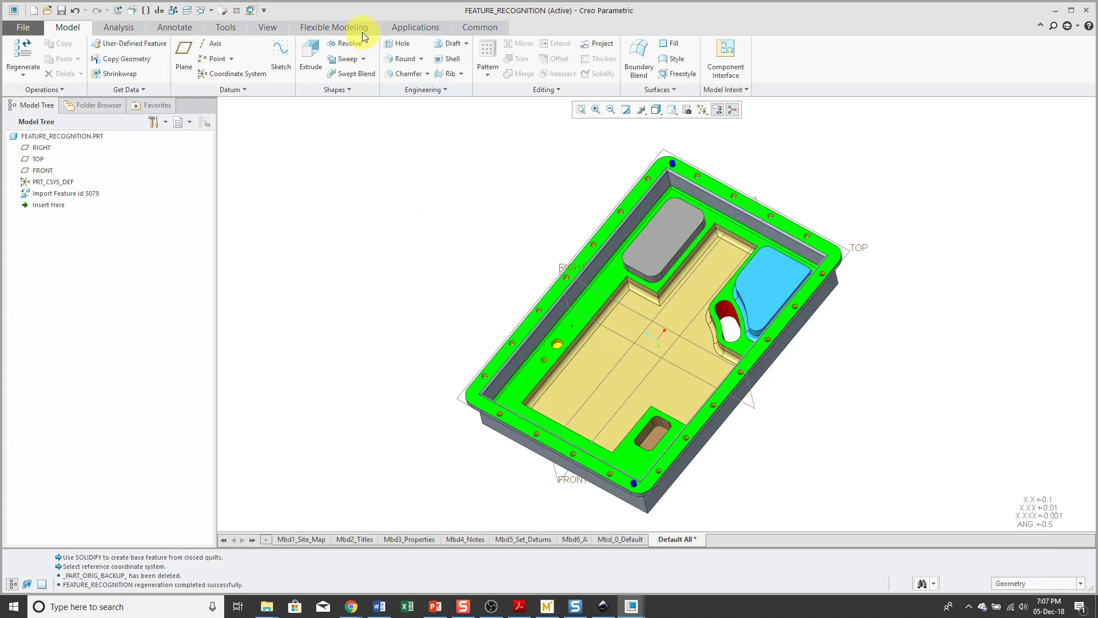
click(360, 28)
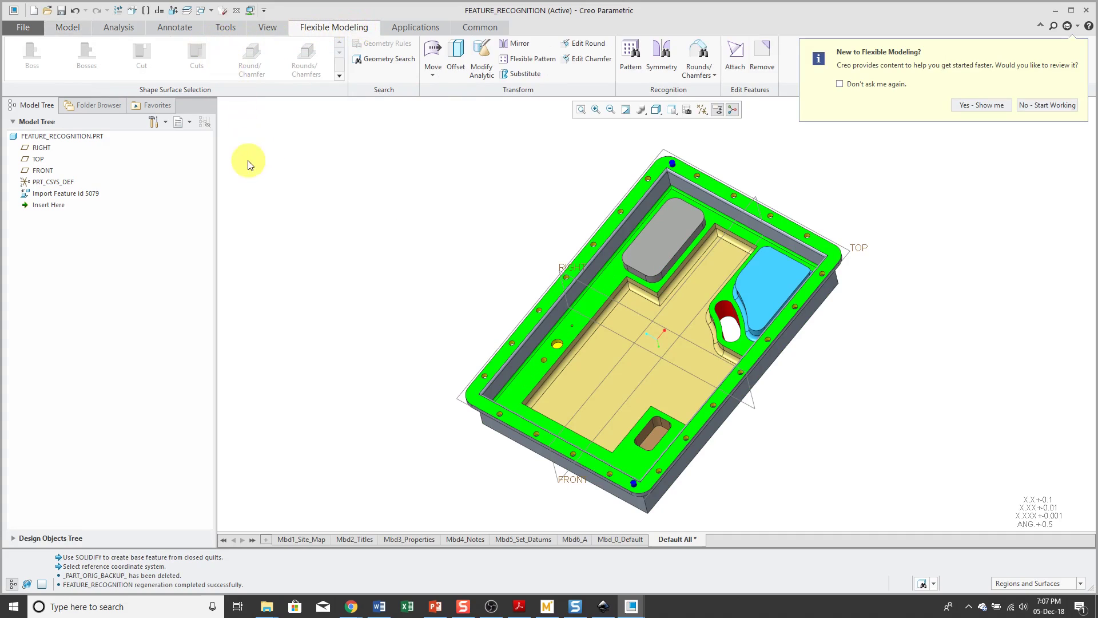
click(1059, 107)
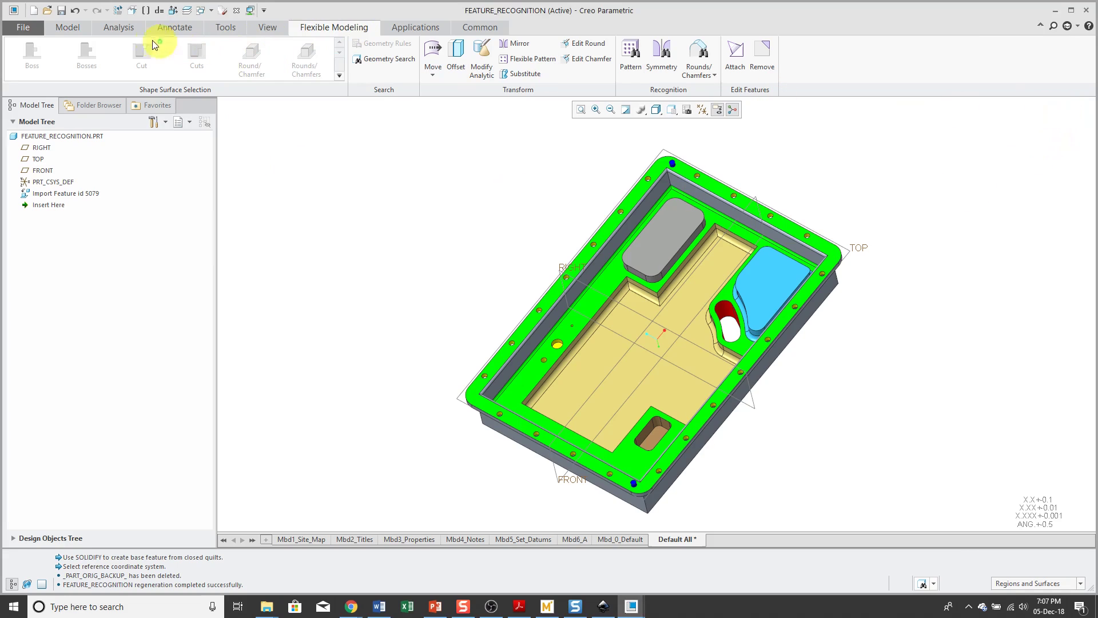
click(67, 27)
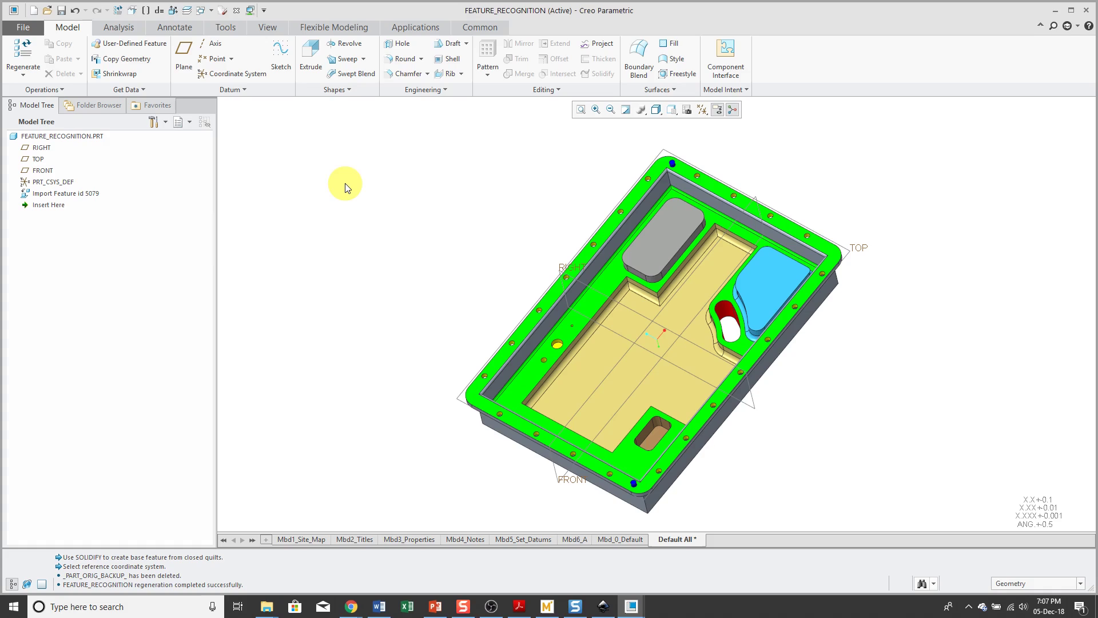
click(33, 27)
click(53, 285)
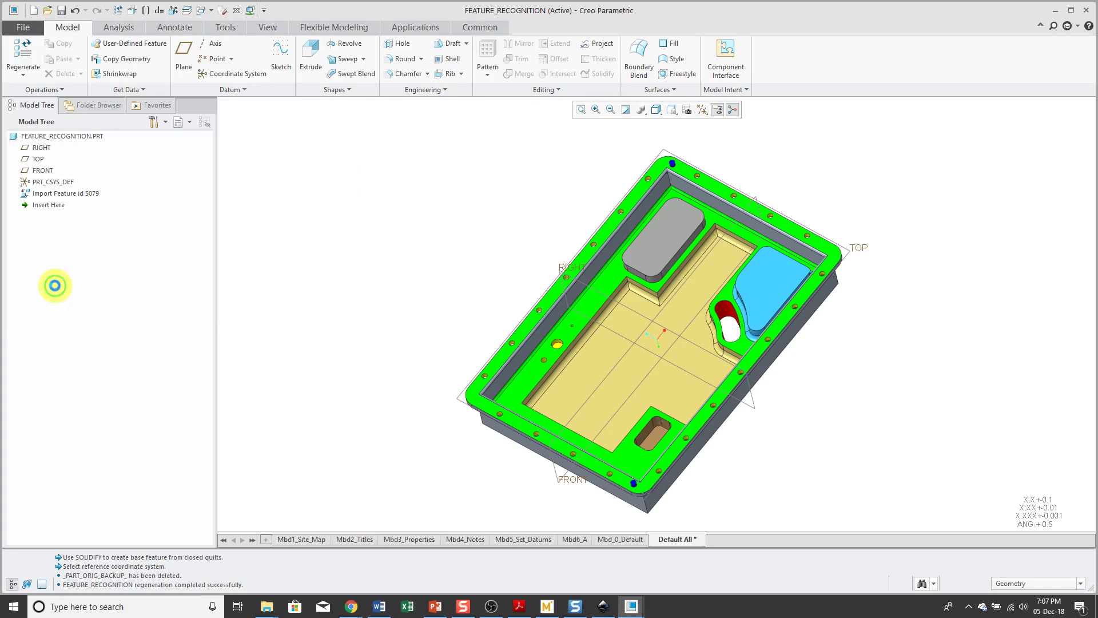
click(324, 343)
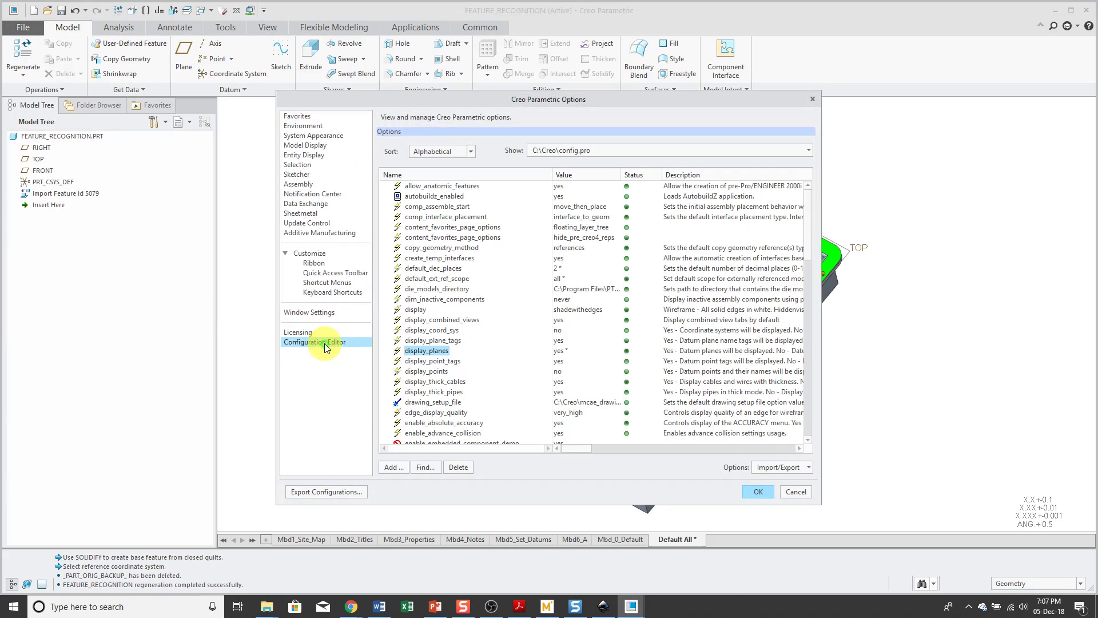
scroll(424, 374, down, 1)
scroll(425, 374, down, 5)
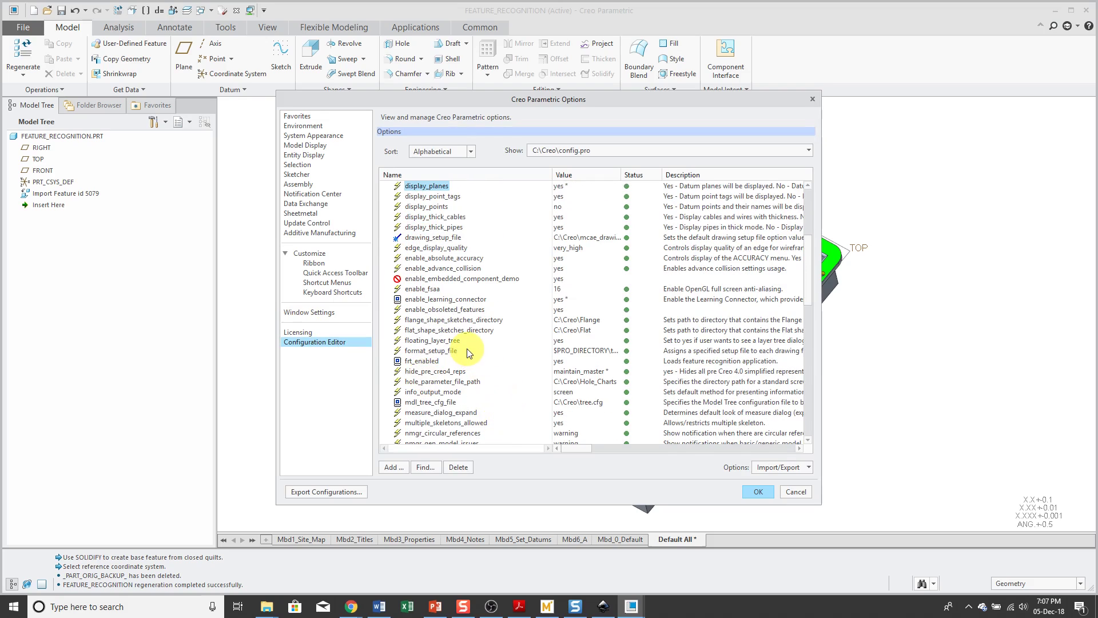
click(426, 361)
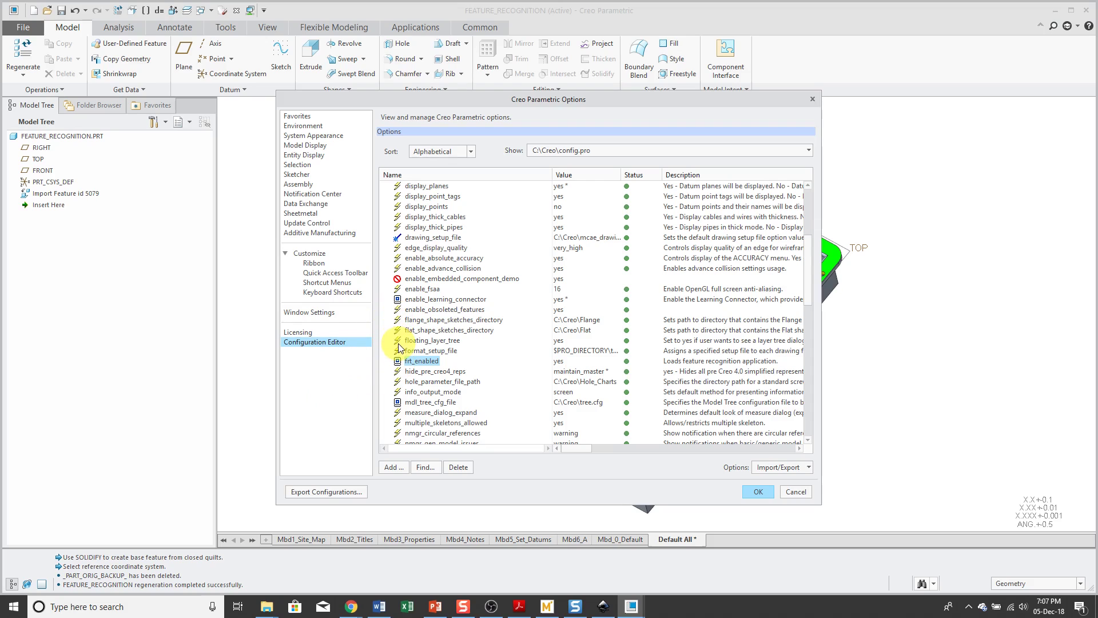
Close the Options dialog without saving and turn off datum plane display
click(797, 492)
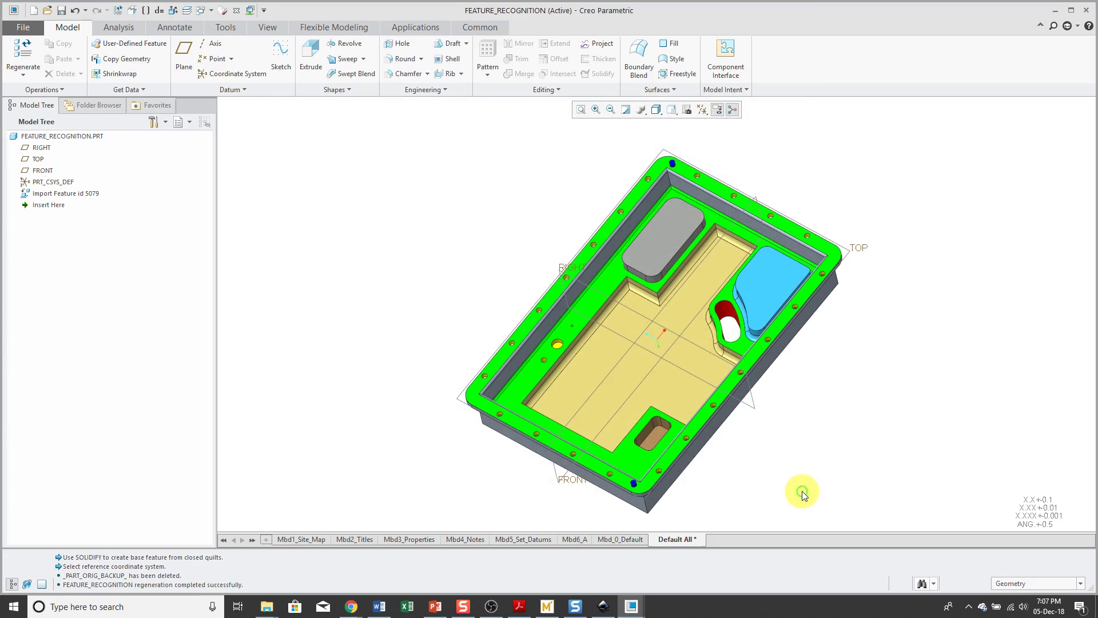
click(705, 113)
click(727, 173)
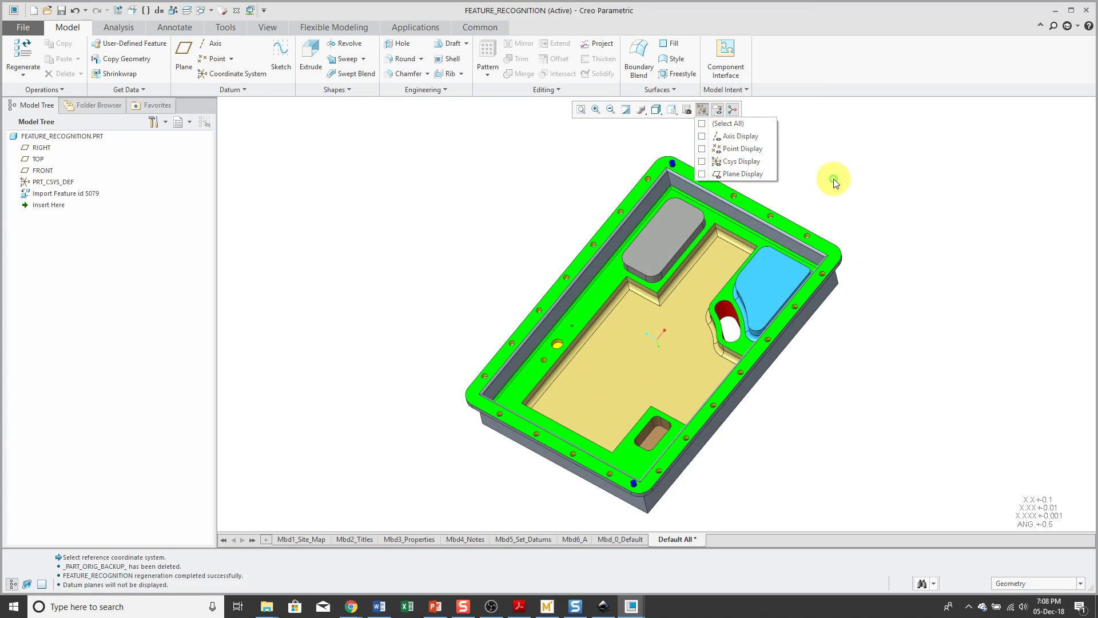
Reorient and zoom the view, then select the imported geometry feature
mouse_move(826, 382)
middle_down()
mouse_move(839, 350)
mouse_move(829, 373)
middle_up()
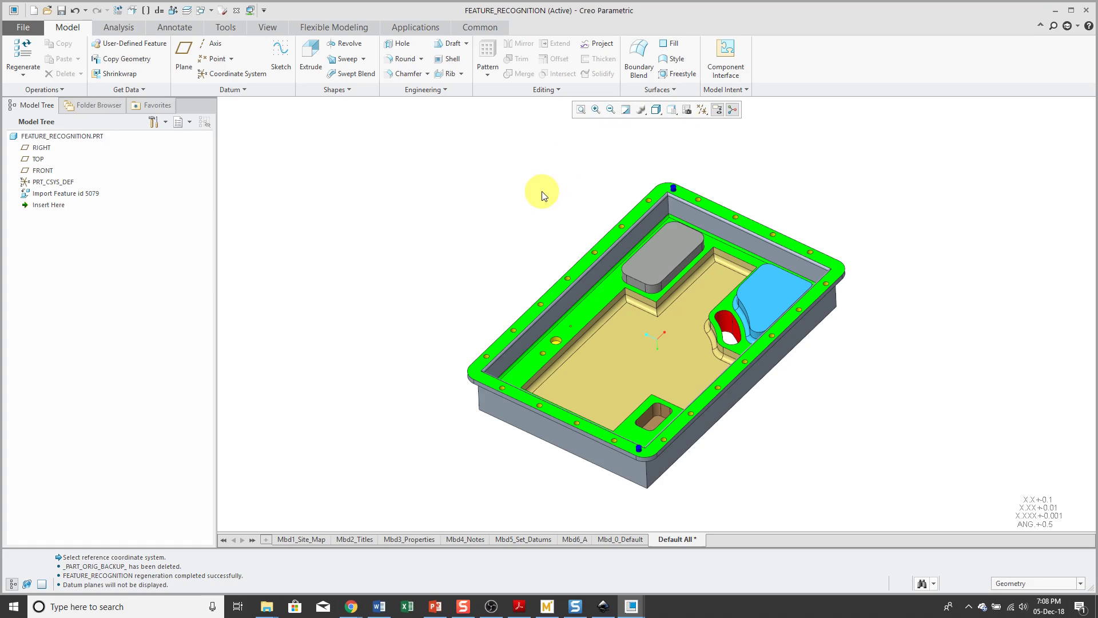
scroll(706, 275, down, 5)
scroll(706, 275, up, 5)
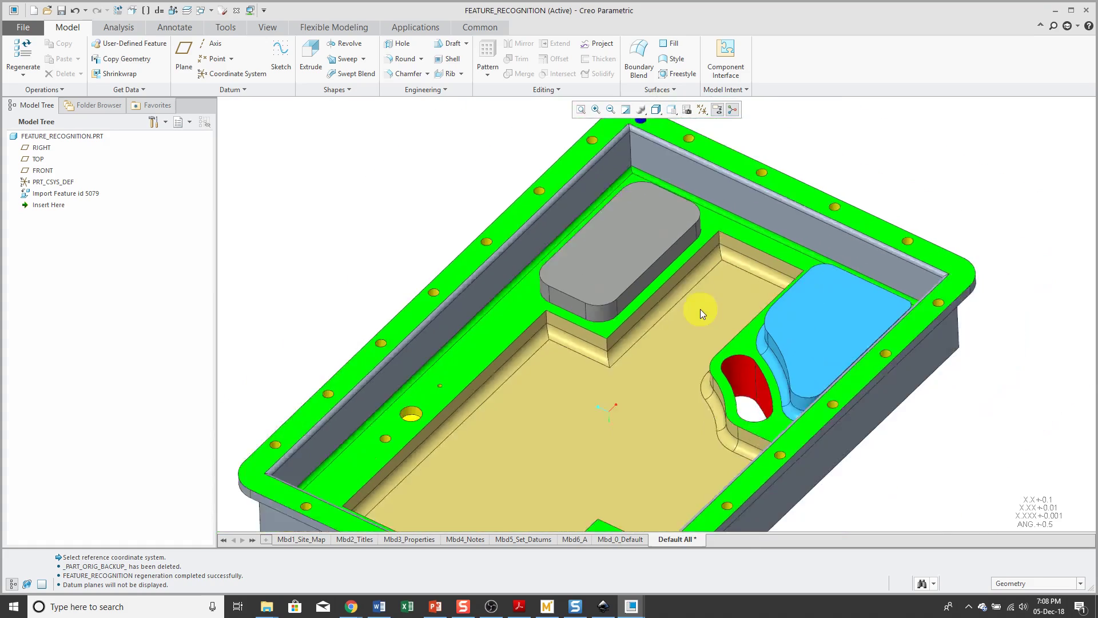
scroll(672, 142, down, 3)
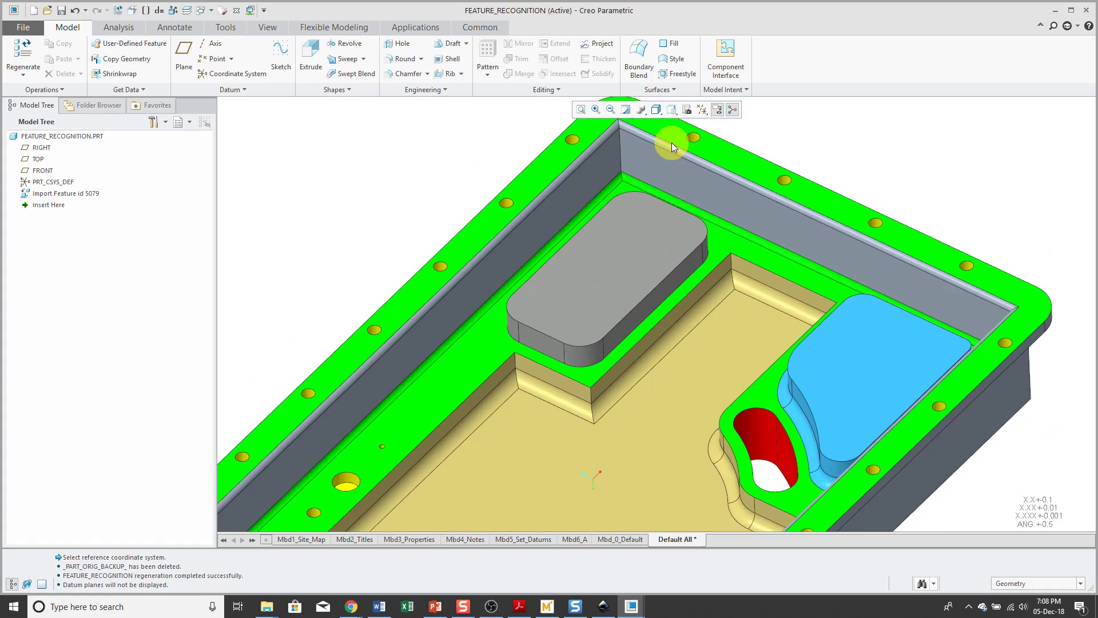
click(687, 284)
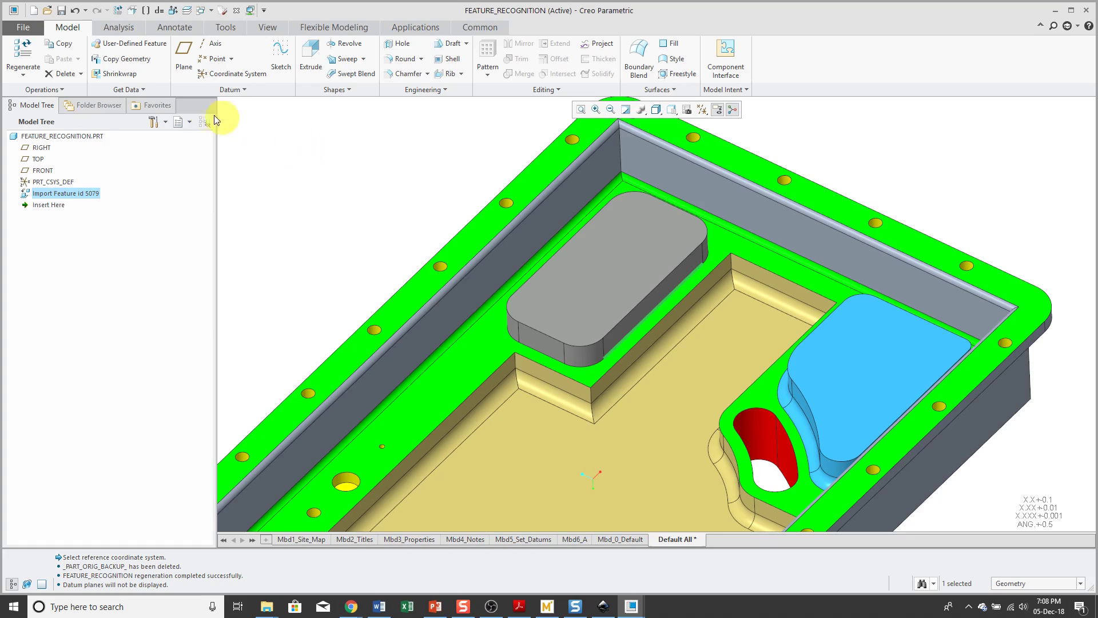
Run a Feature Recognition extrude search on the boss, creating Remove 1 and Extrude 1
click(126, 90)
mouse_move(151, 164)
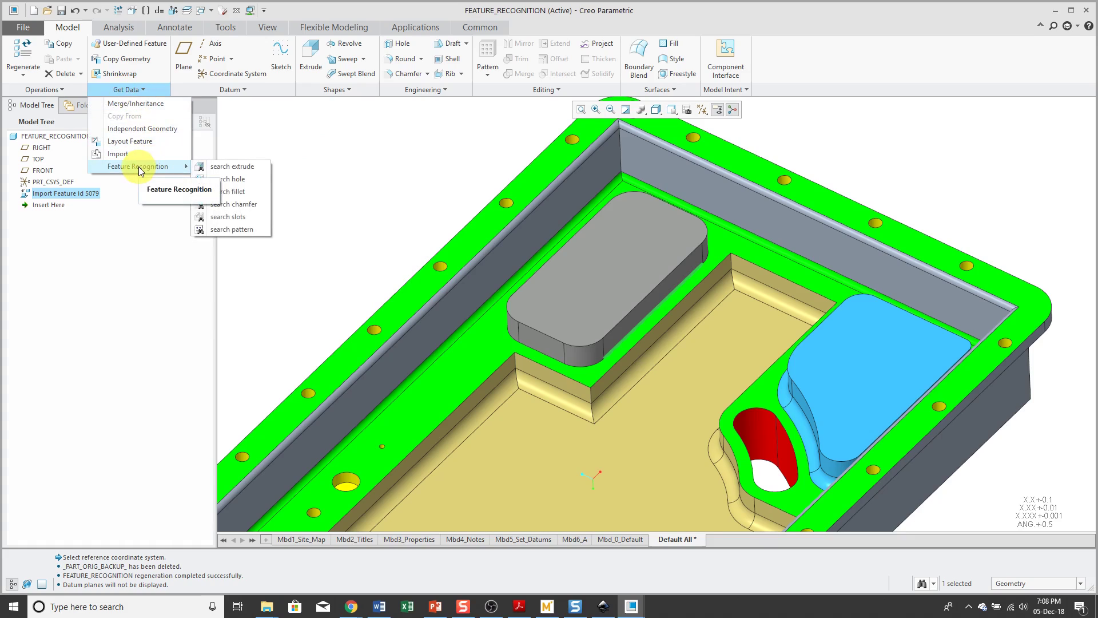
click(232, 167)
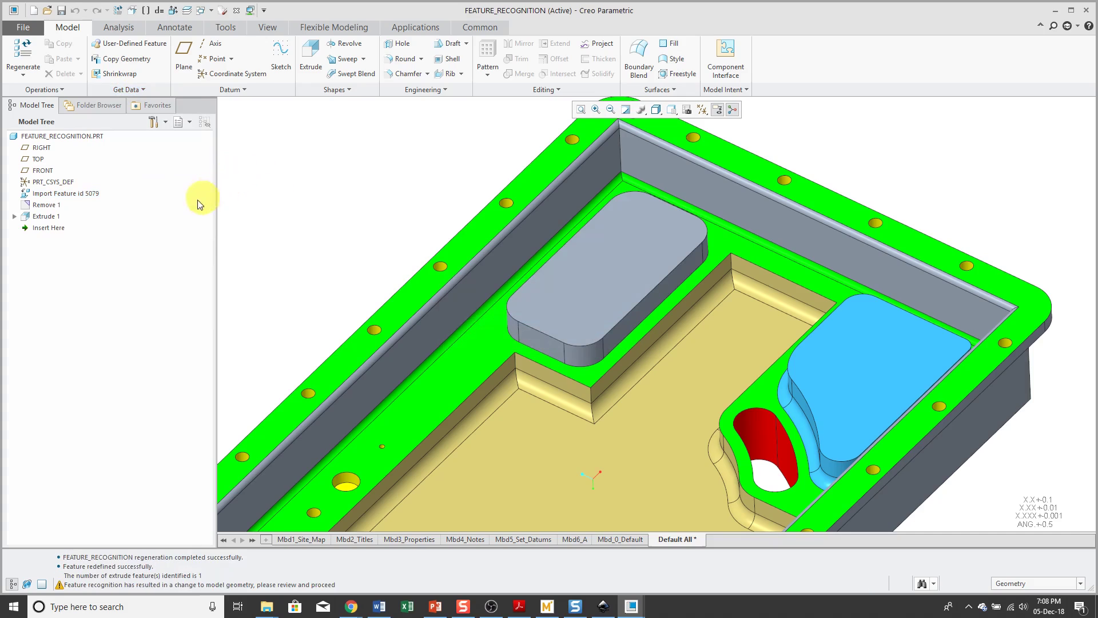
Select the new Remove 1 and Extrude 1 features and expand Extrude 1 in the Model Tree
click(46, 204)
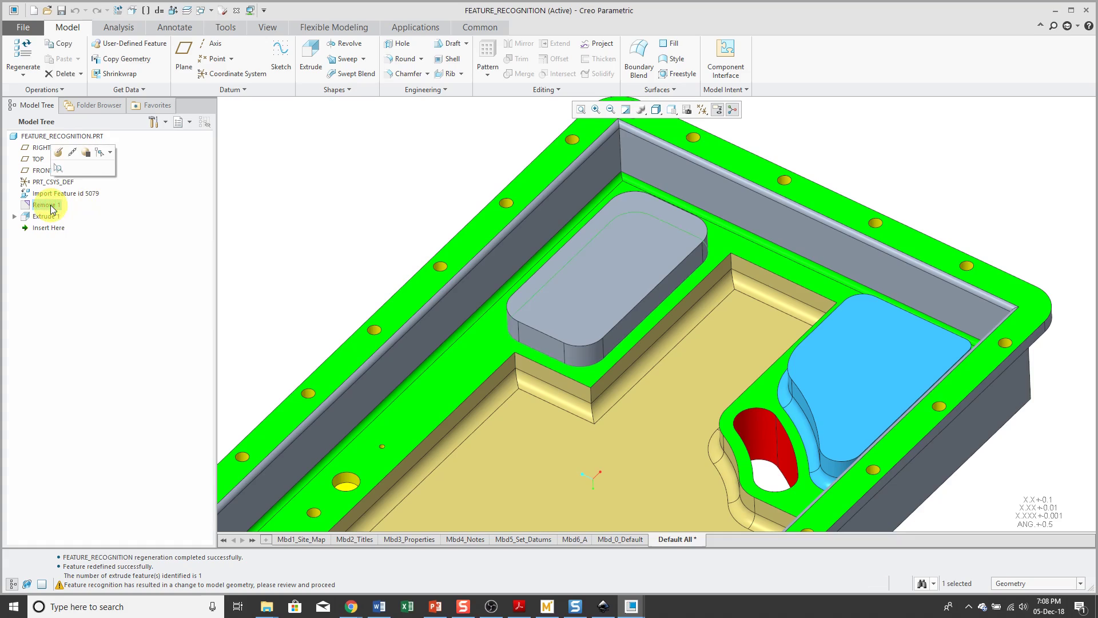
click(49, 216)
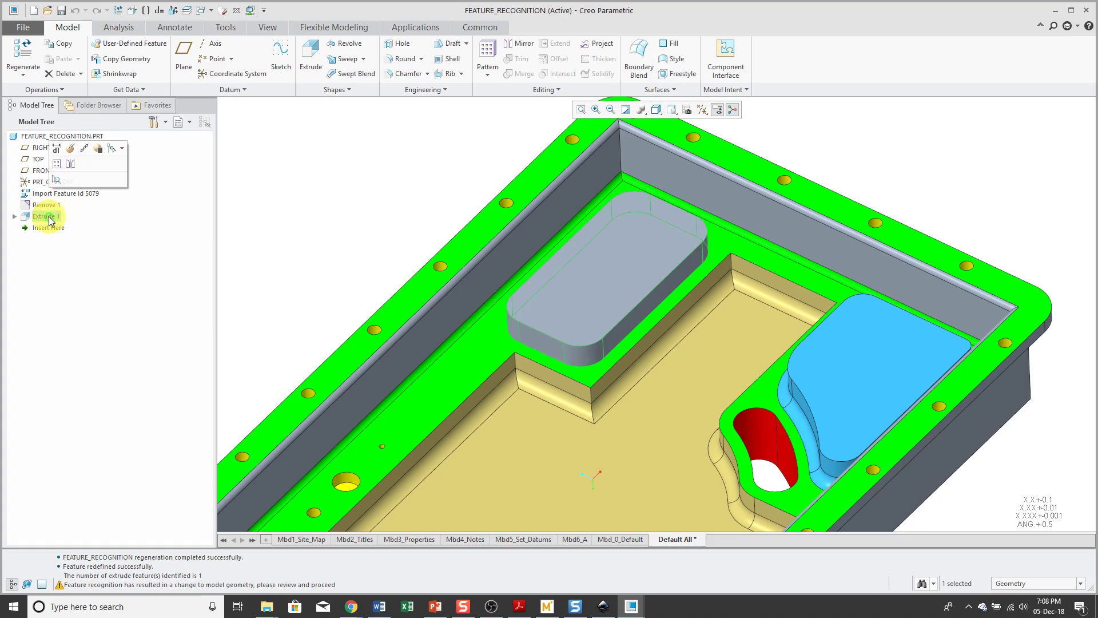
click(13, 216)
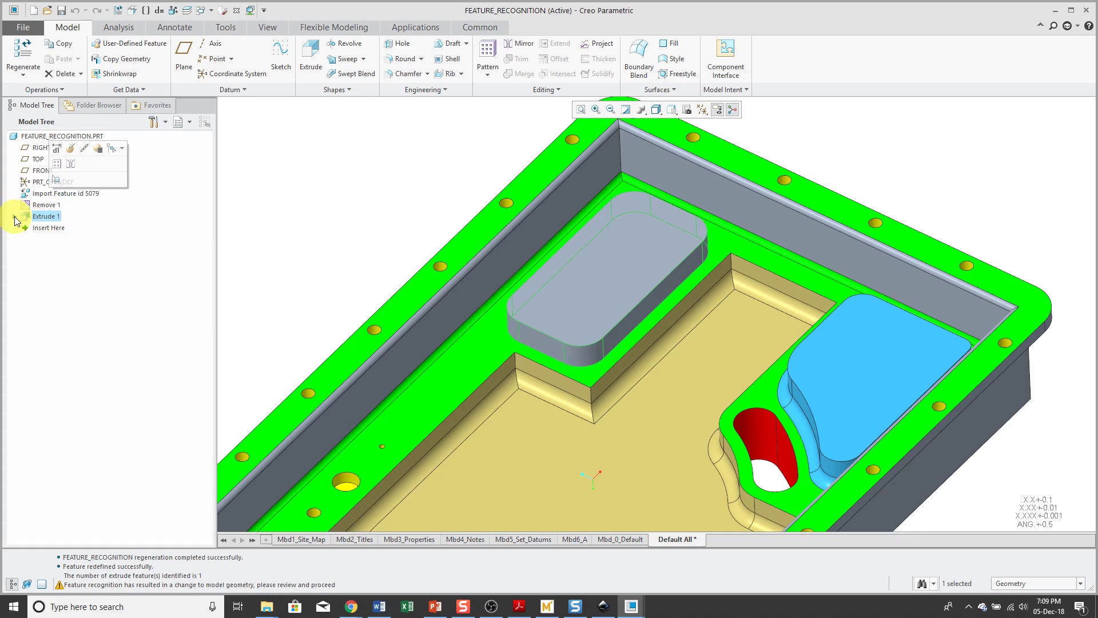
right_click(50, 218)
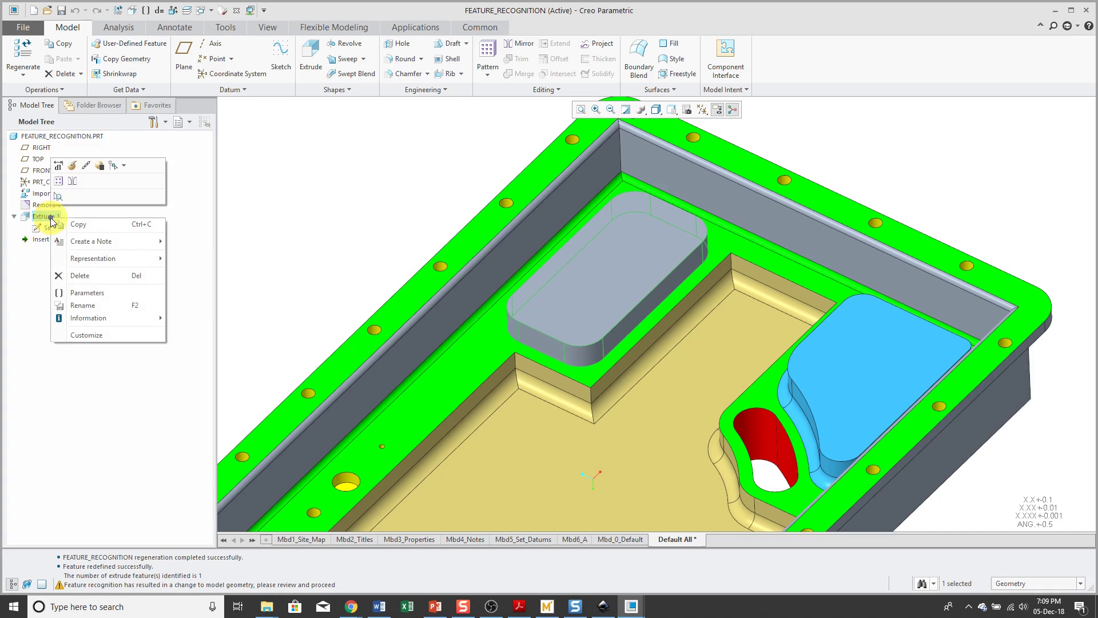
Review Extrude 1's internal sketch without changes and finish the 0.394-deep extrude
click(74, 167)
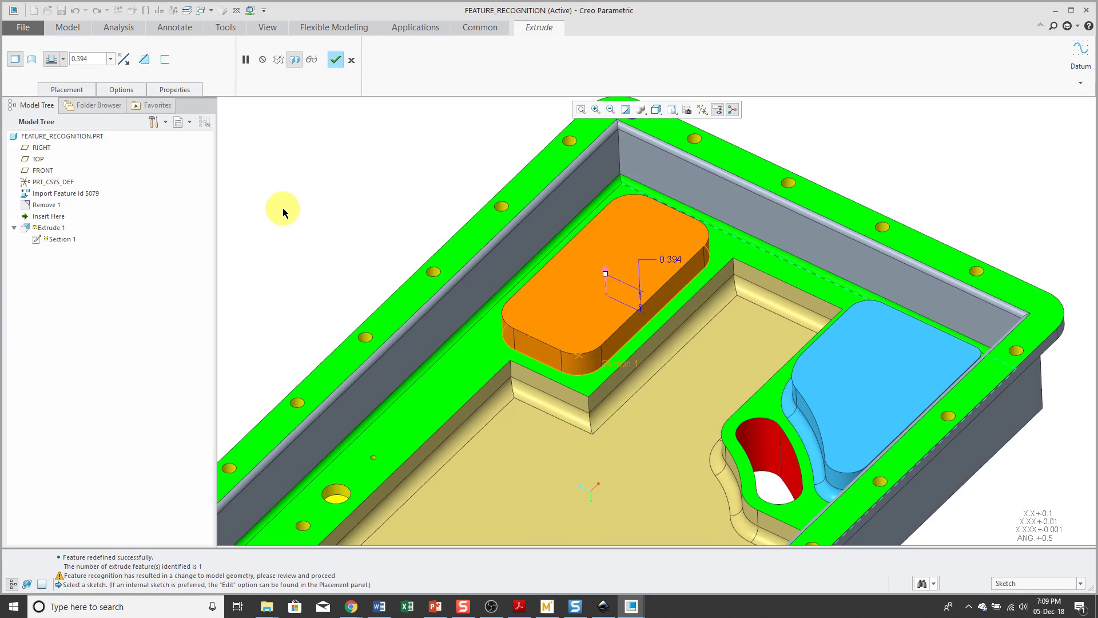
click(78, 91)
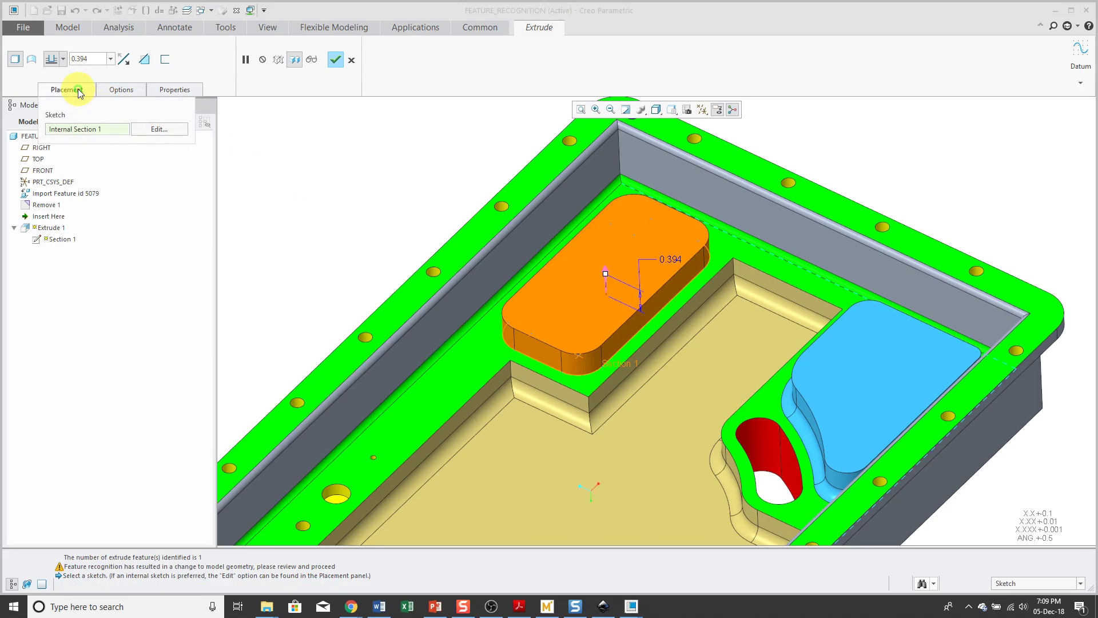
click(152, 128)
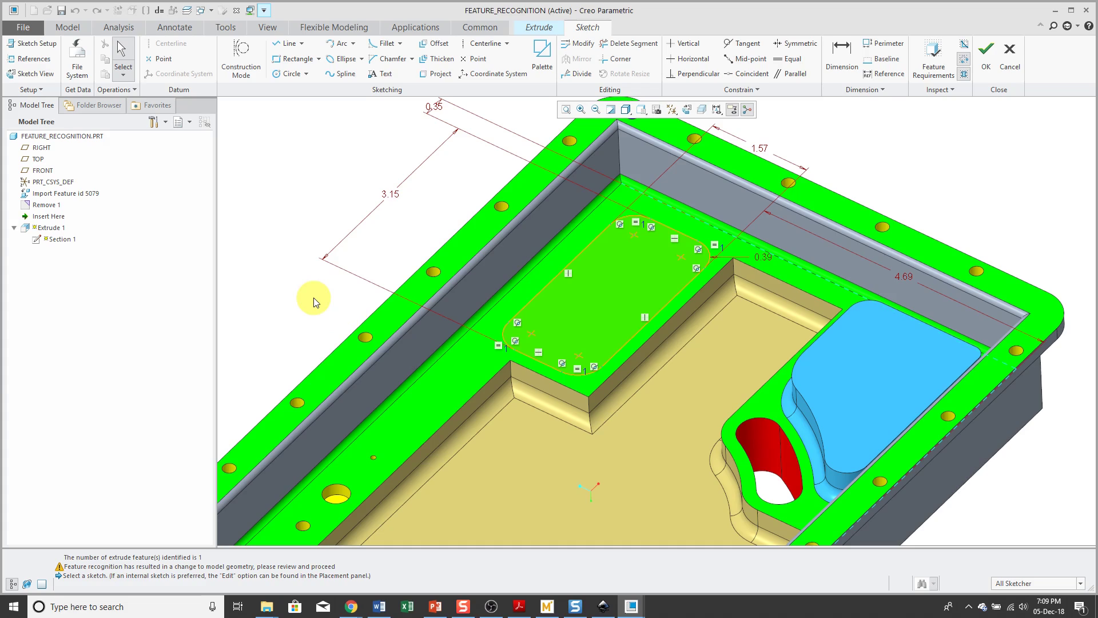
click(1010, 53)
click(599, 324)
click(337, 60)
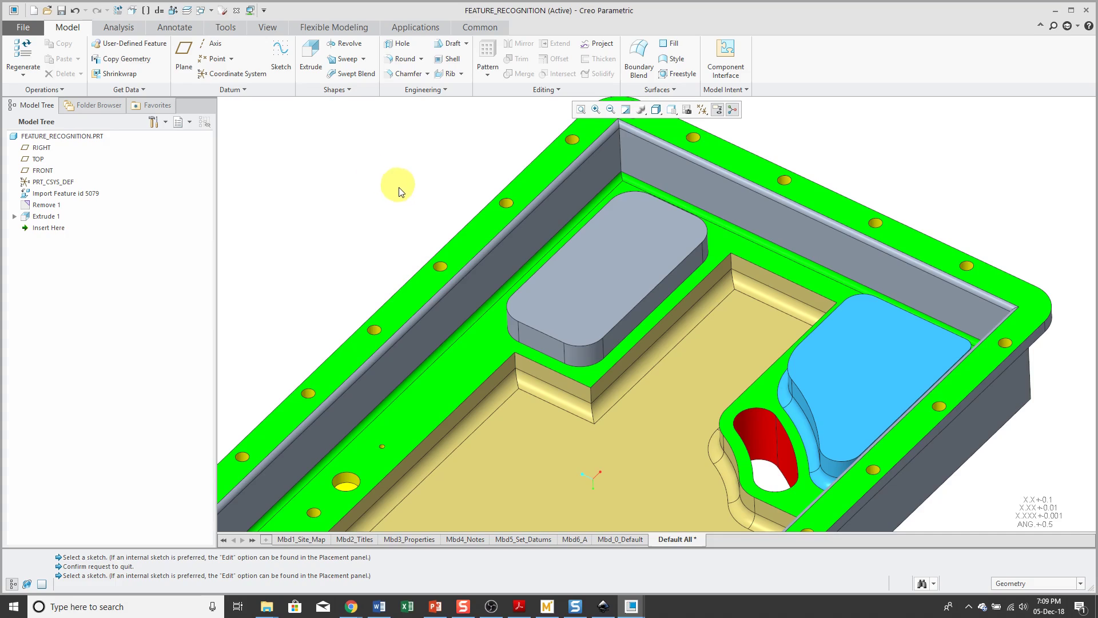
Run a fillet search on the imported geometry, producing Remove 2 and Round 1
click(469, 233)
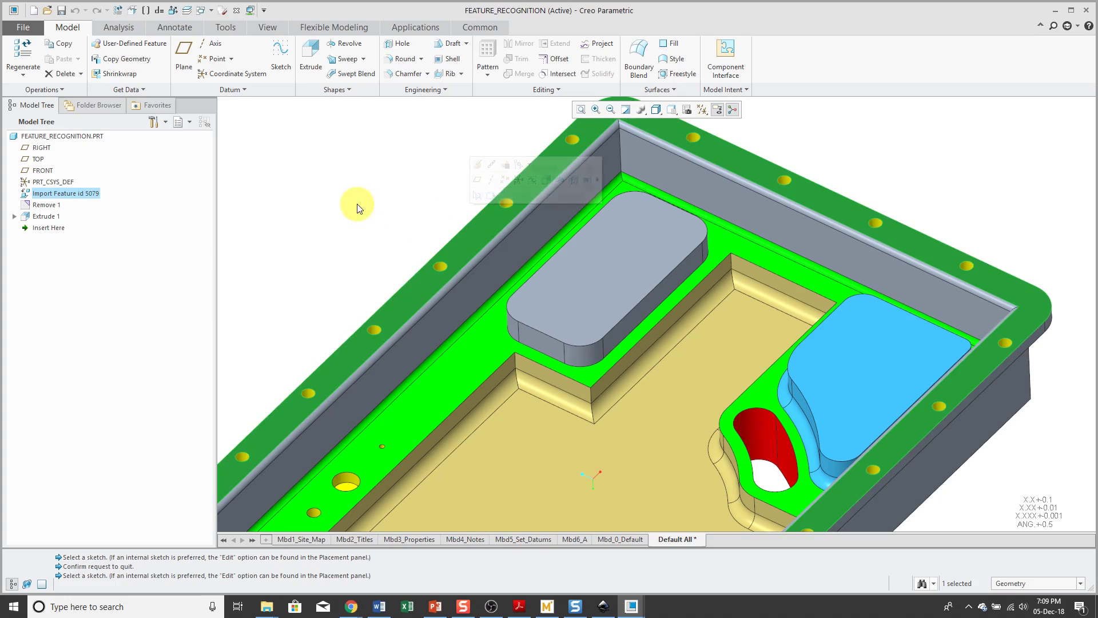
click(135, 88)
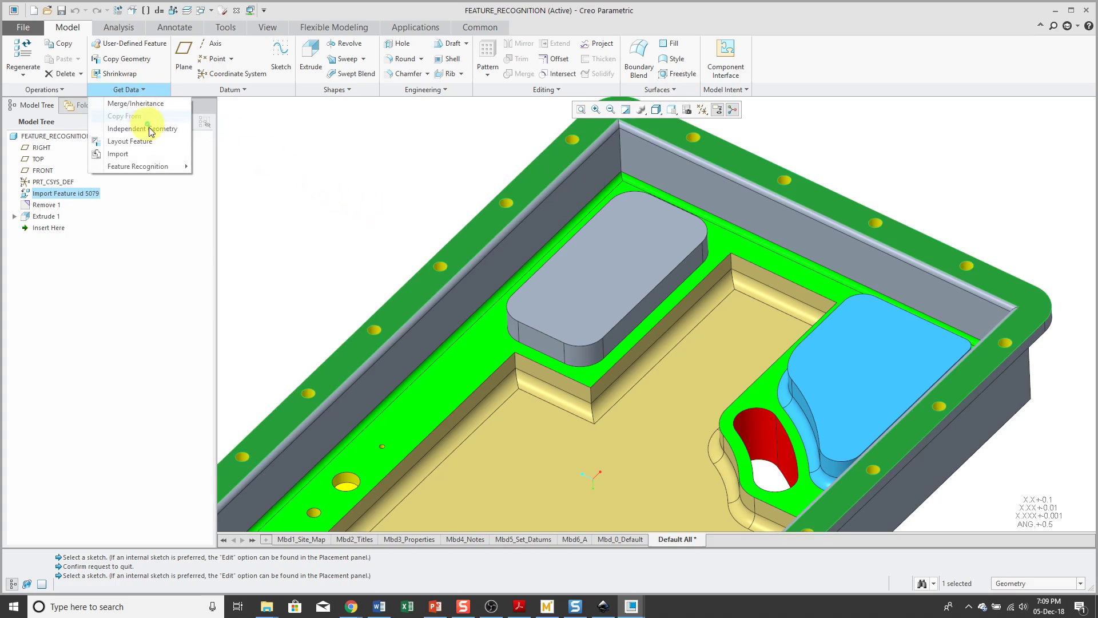
mouse_move(162, 168)
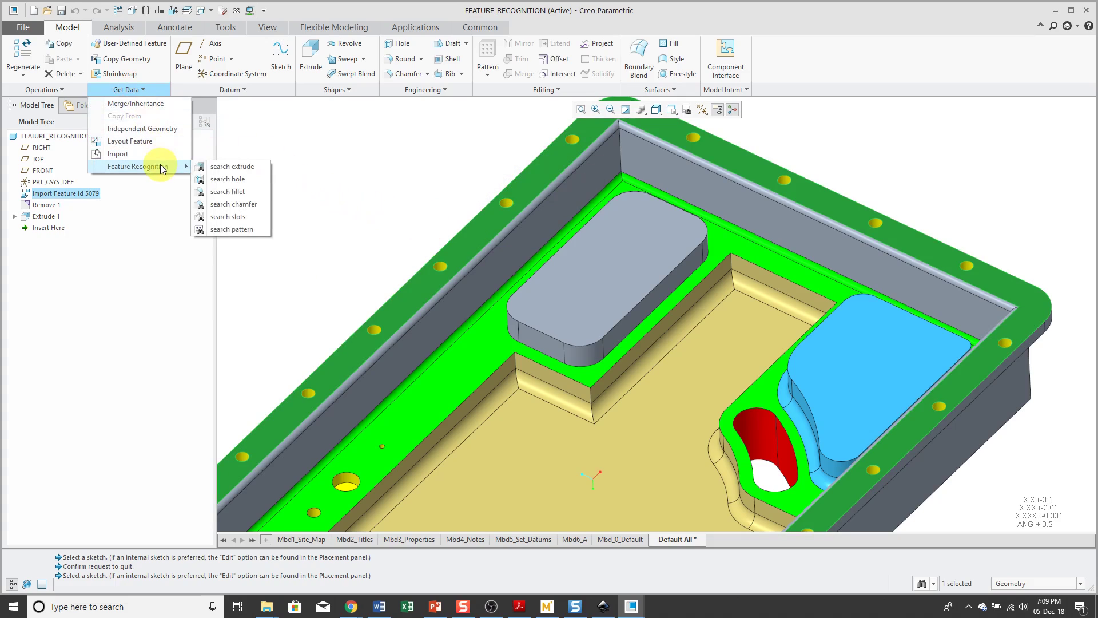
click(231, 191)
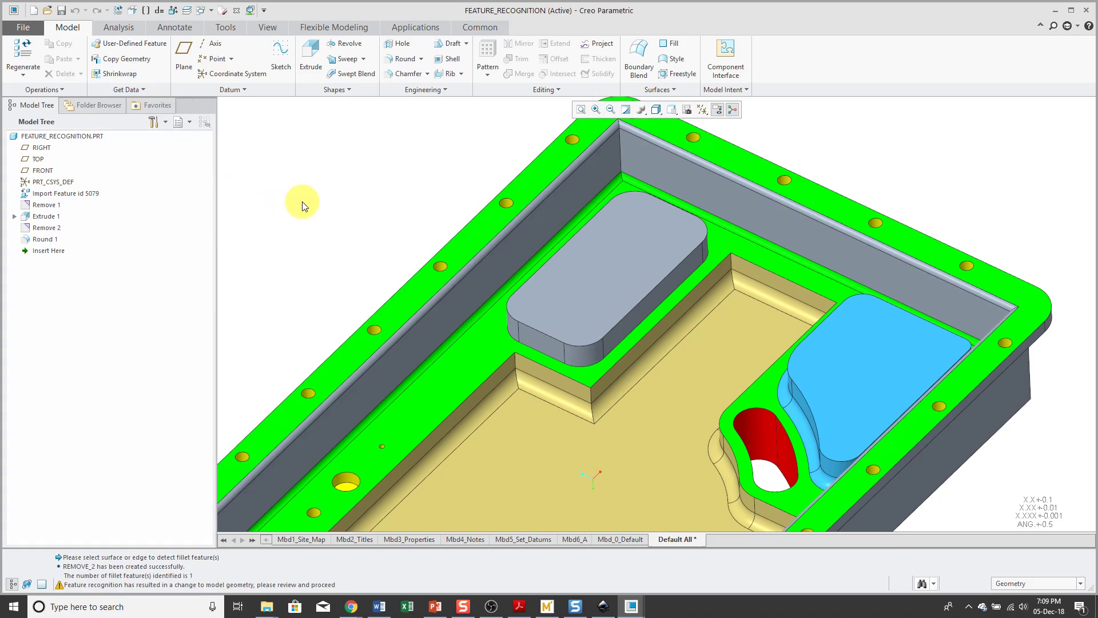
click(45, 240)
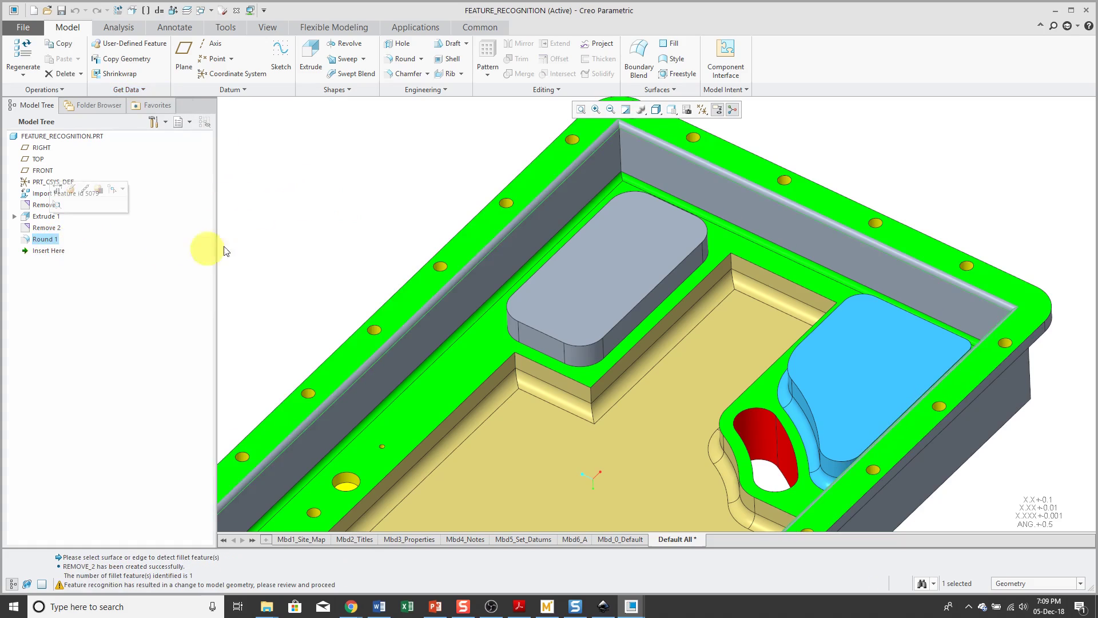
right_click(288, 237)
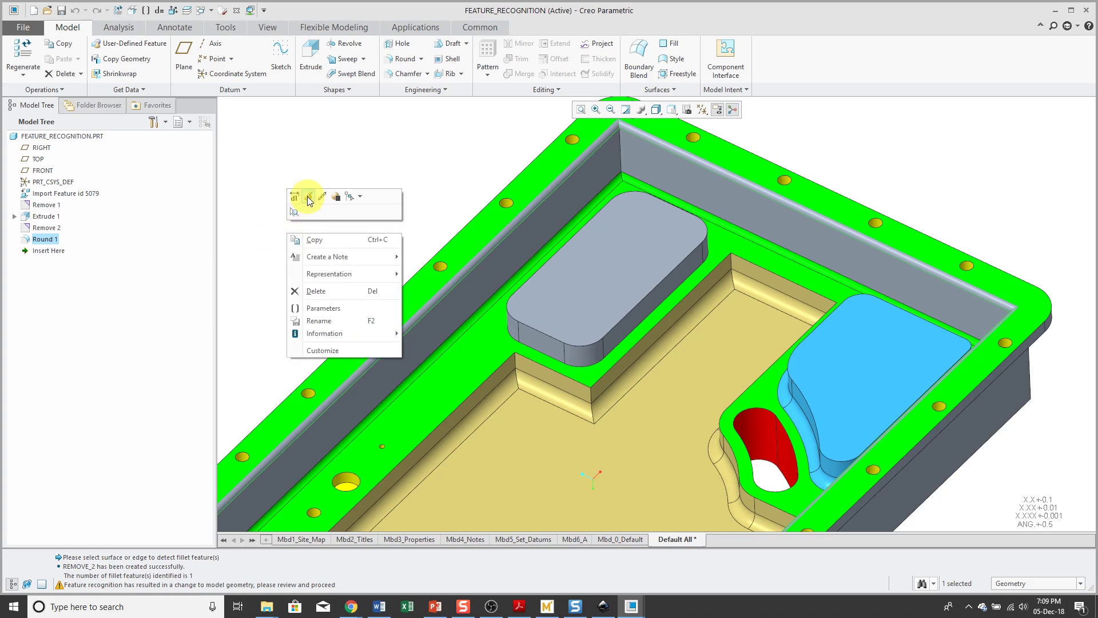
click(309, 196)
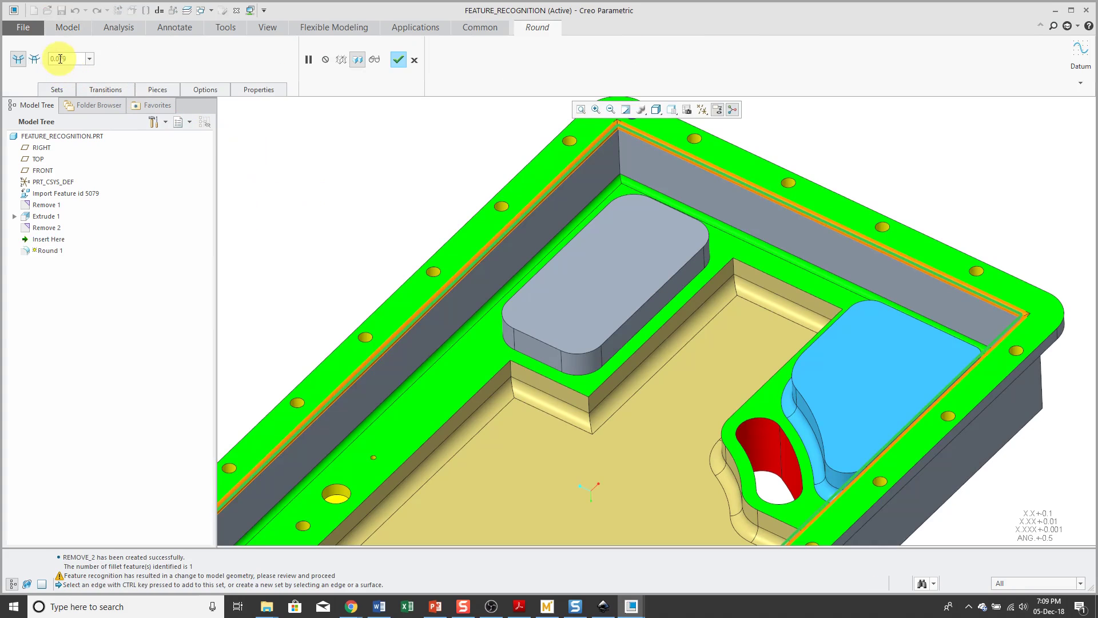
click(66, 60)
click(415, 61)
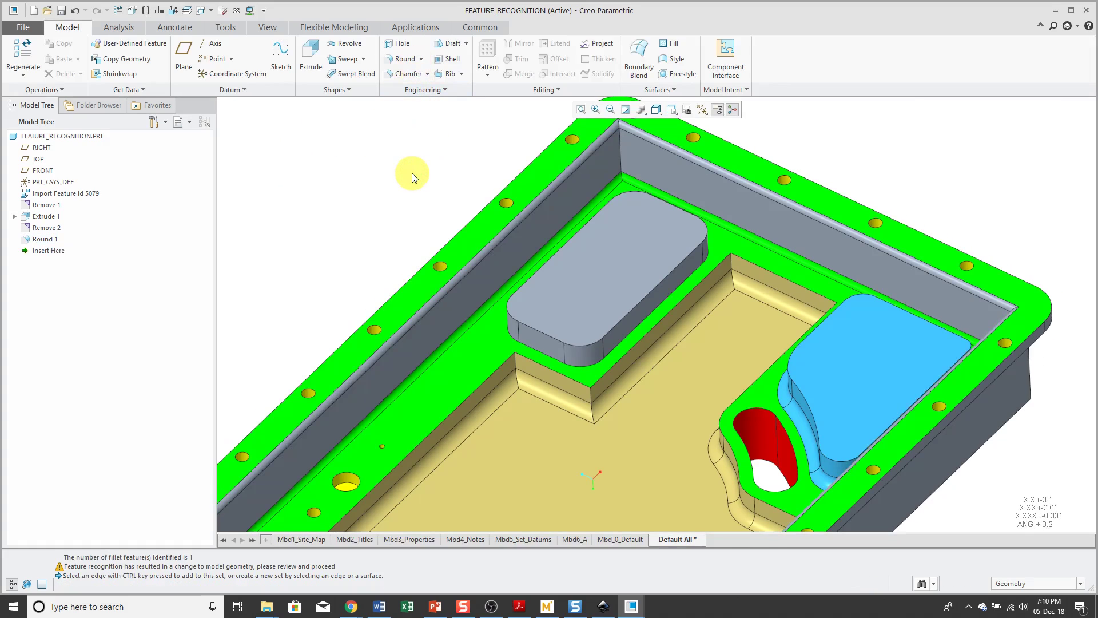
Select the imported floor surface at the other end and search fillets, yielding Round 2 and Round 3
scroll(469, 269, down, 3)
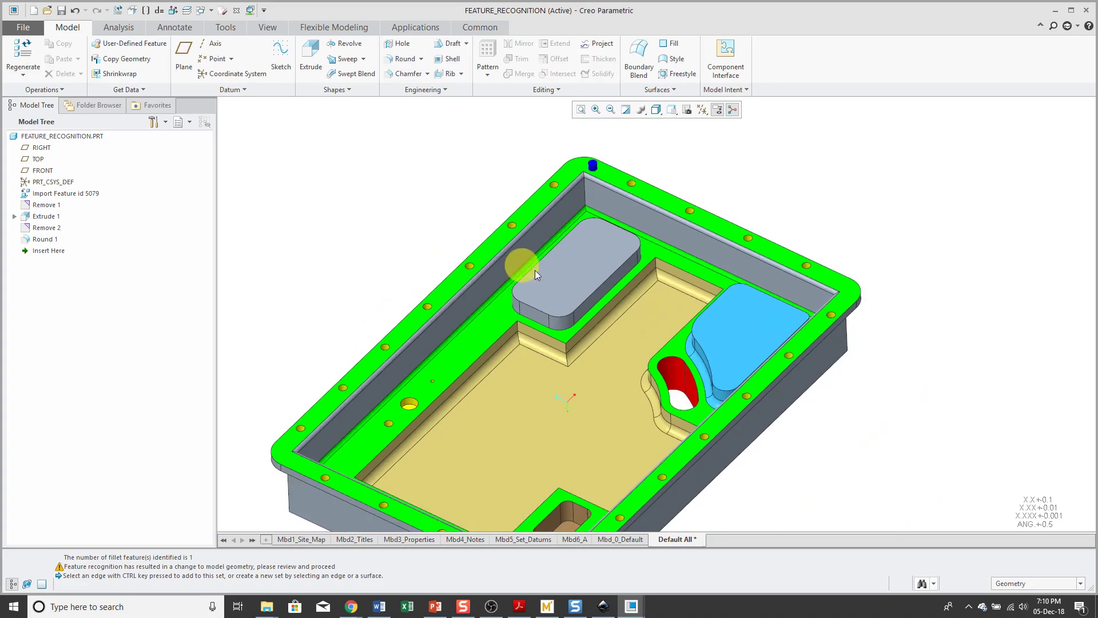
middle_drag(469, 270, 662, 253)
scroll(560, 260, up, 3)
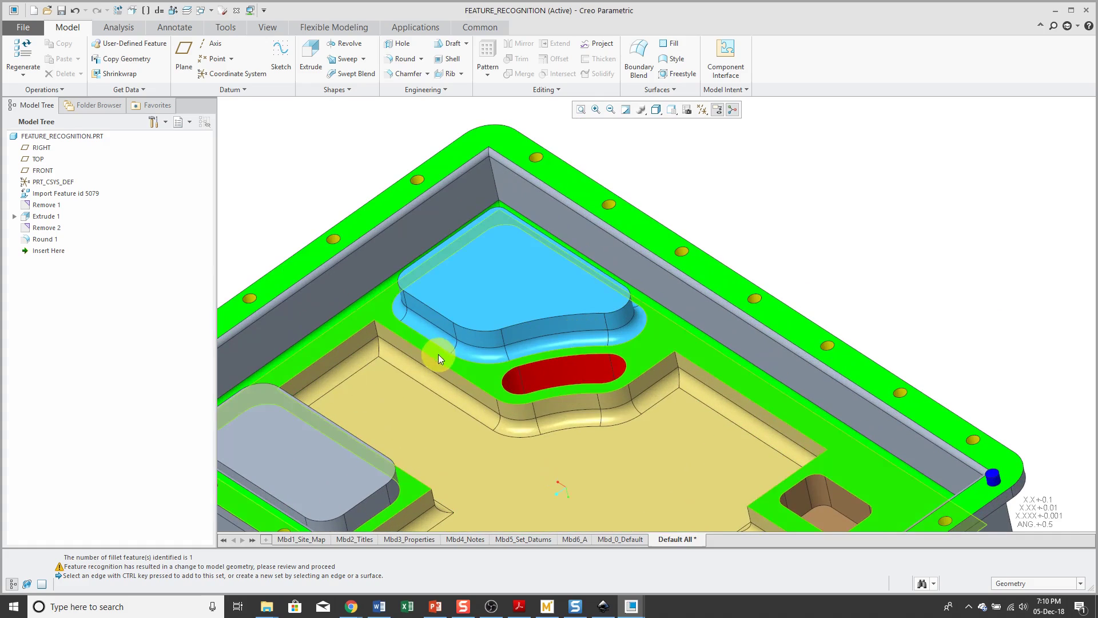
click(654, 346)
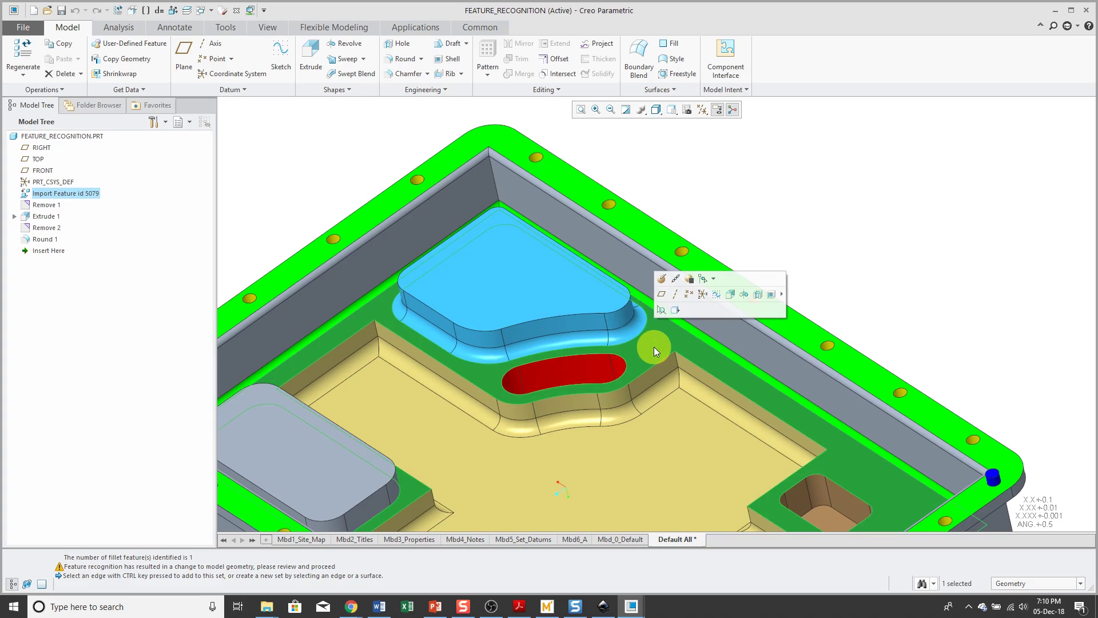
click(127, 90)
mouse_move(148, 166)
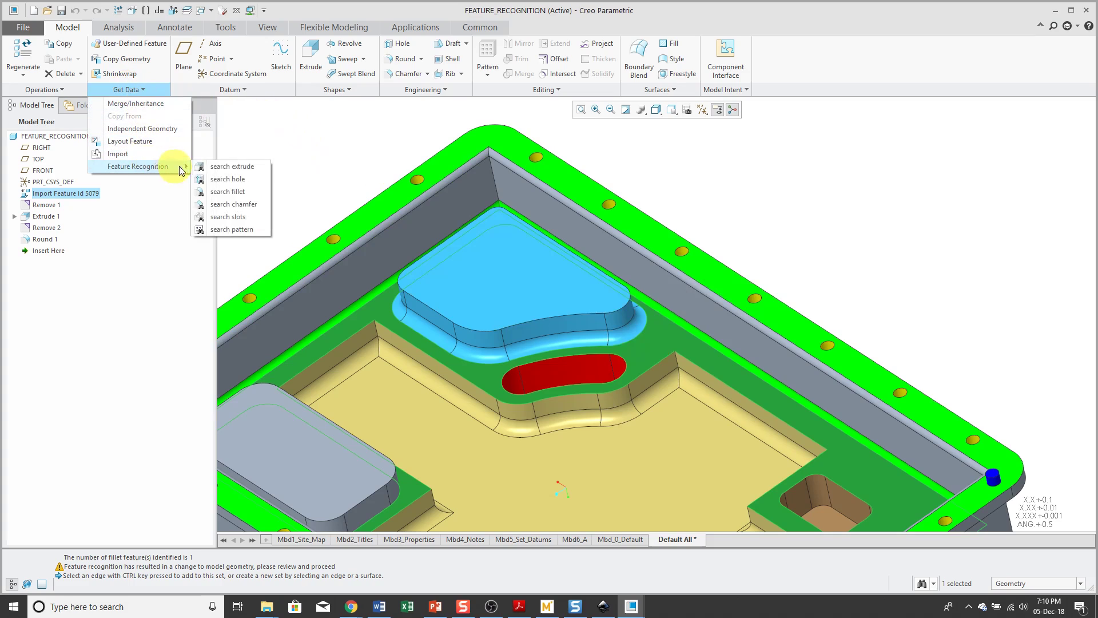
click(229, 192)
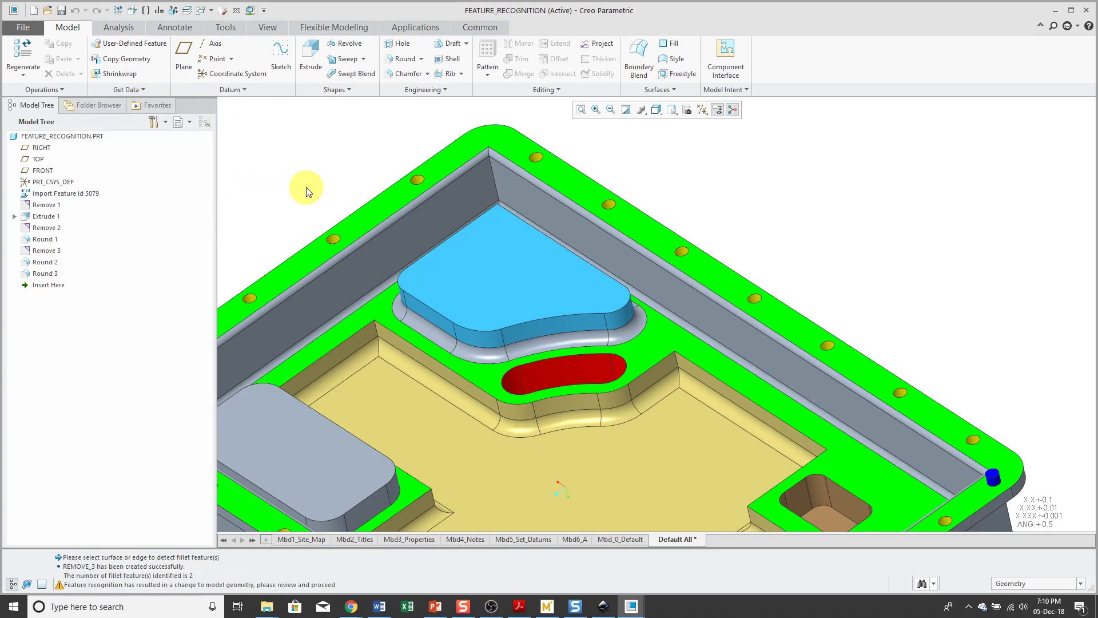
click(51, 263)
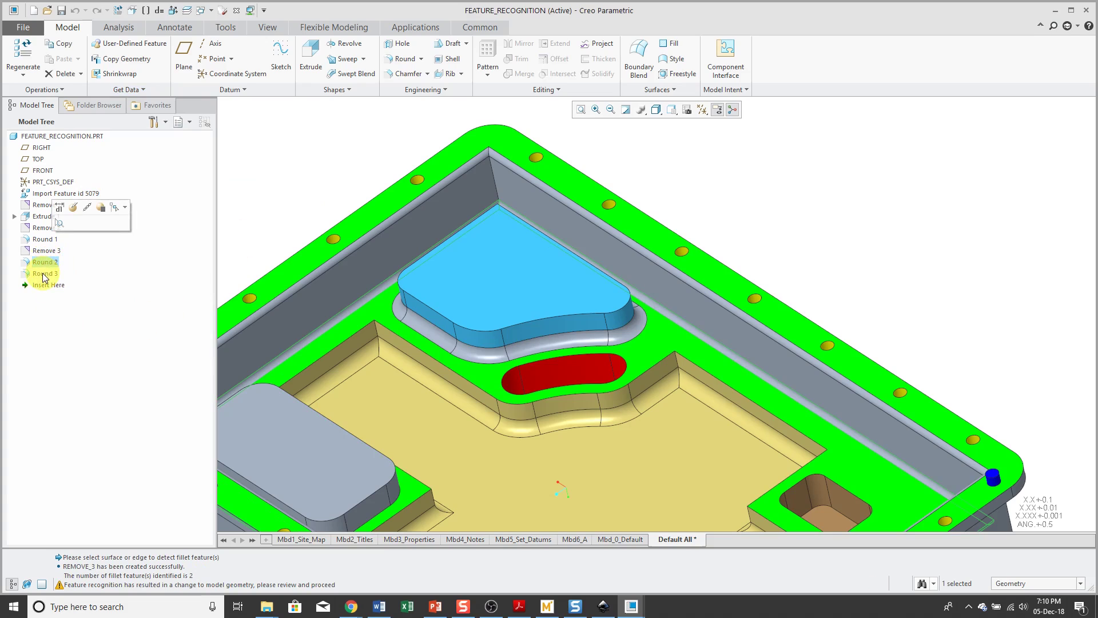
click(43, 274)
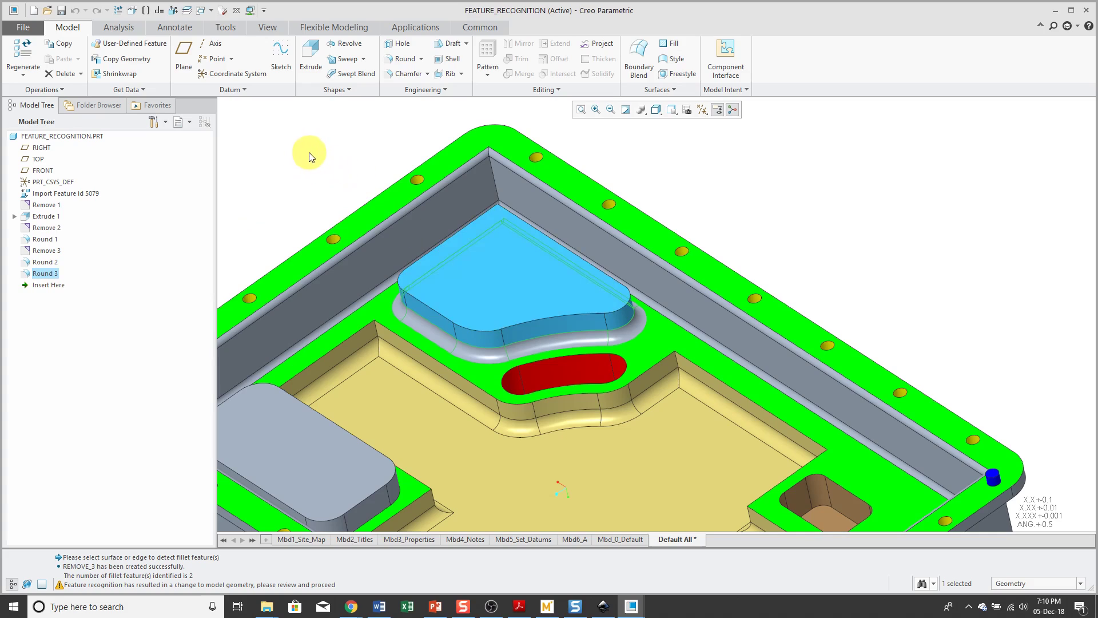
Move Insert Here above Round 2 and select the blue pad's geometry
click(57, 285)
drag(57, 285, 59, 257)
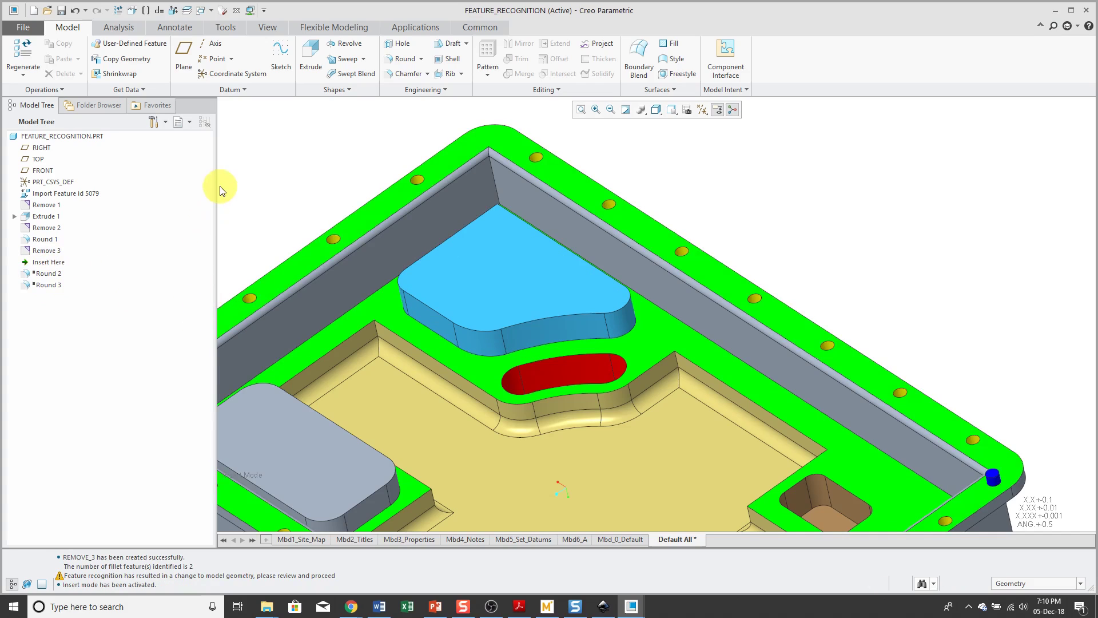
click(437, 332)
Recognize the pad as Extrude 2 and confirm its 0.472-deep definition
click(128, 91)
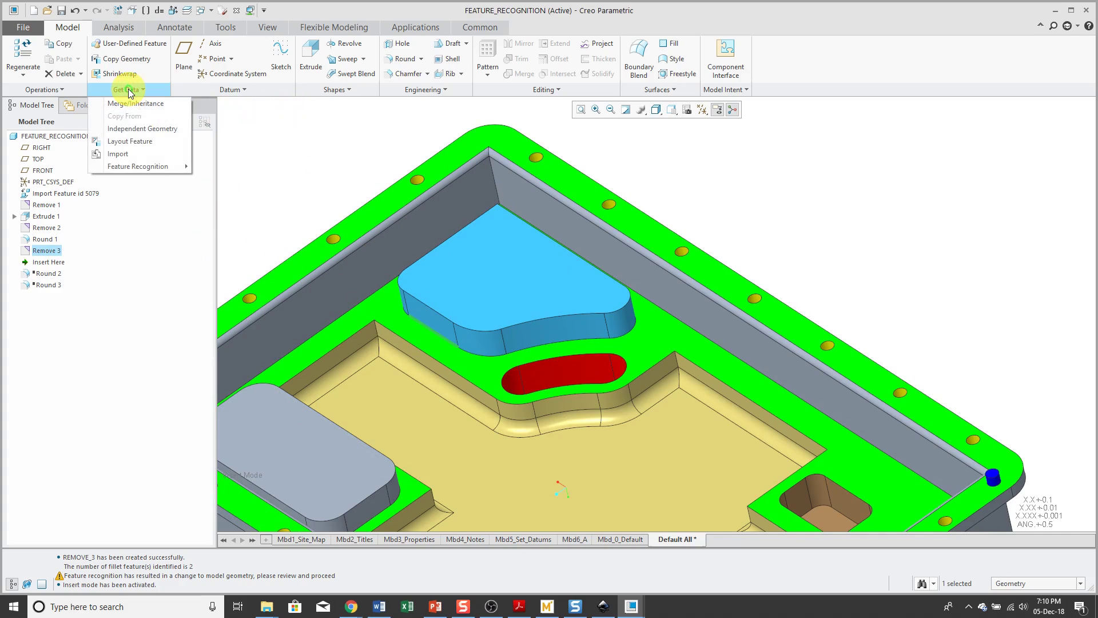
mouse_move(168, 172)
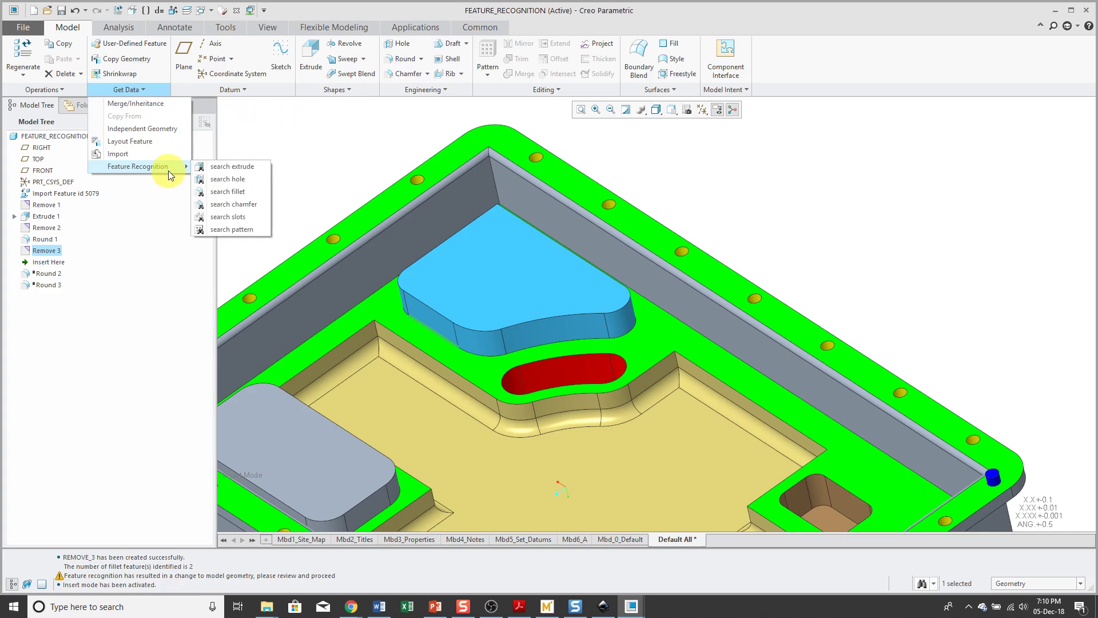
click(239, 167)
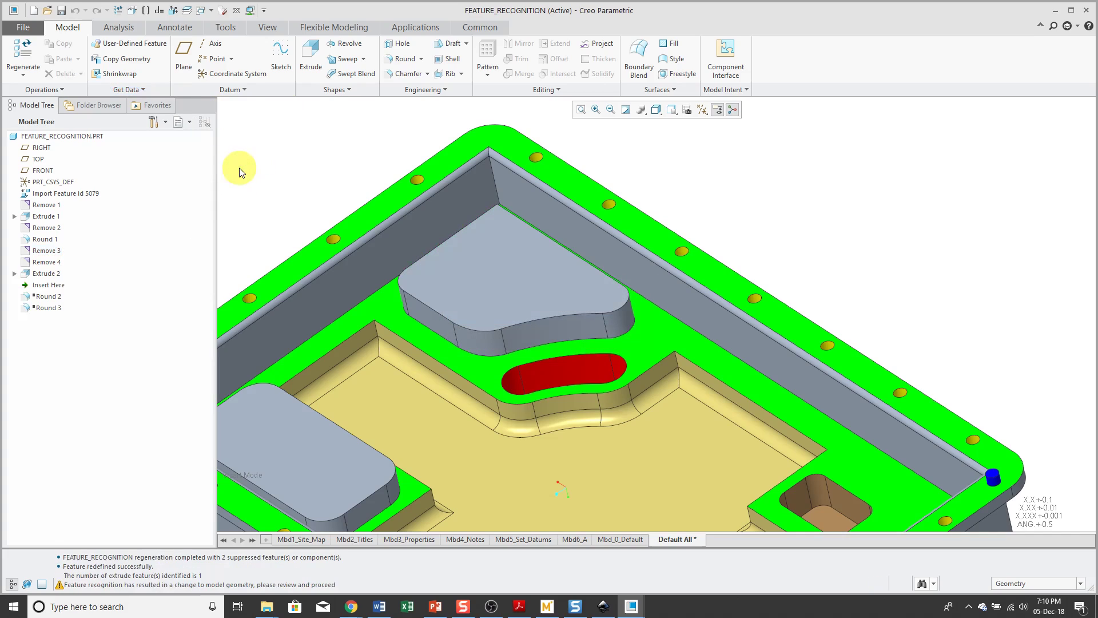
click(56, 274)
click(78, 204)
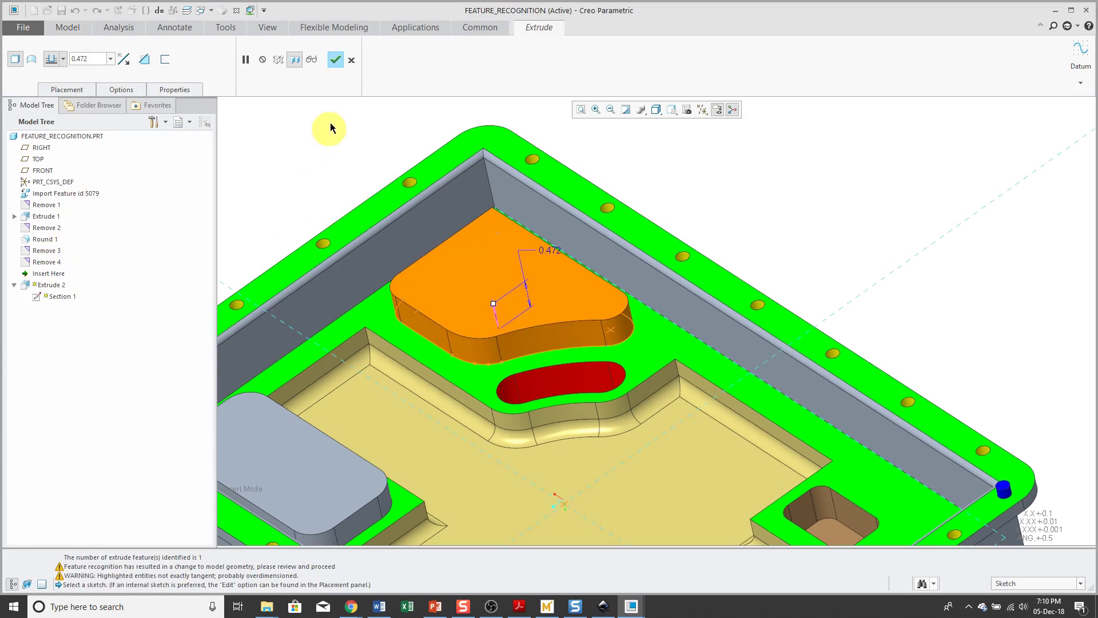
click(335, 60)
Move Insert Here after Round 3 and redefine Round 3 as a 0.157 round on the pad's base edges
click(55, 287)
drag(55, 288, 57, 309)
click(57, 295)
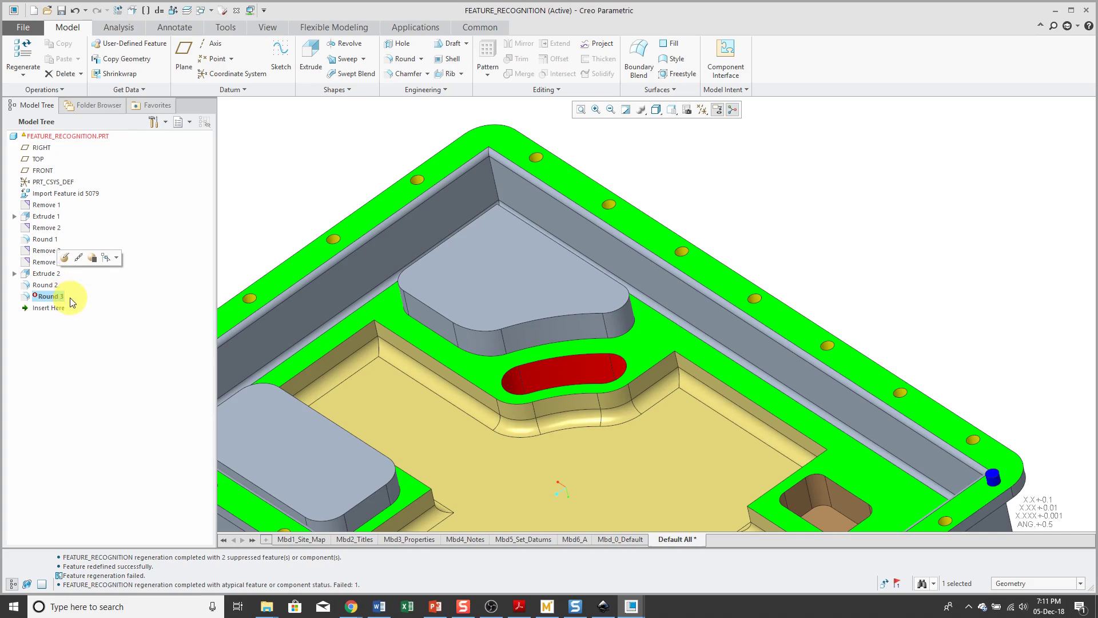
click(71, 259)
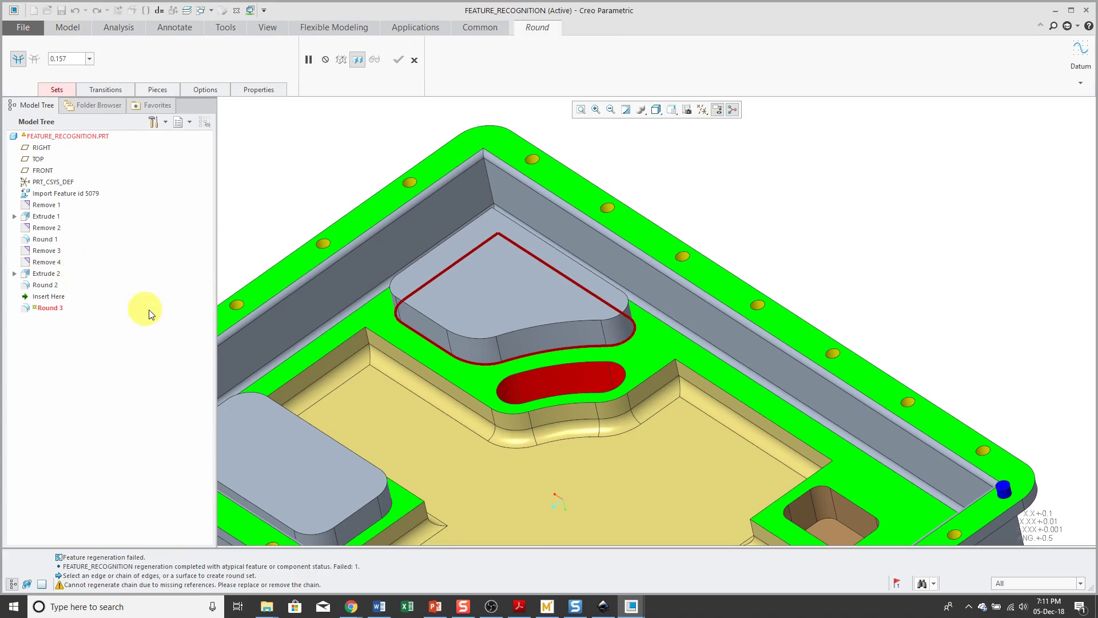
click(426, 341)
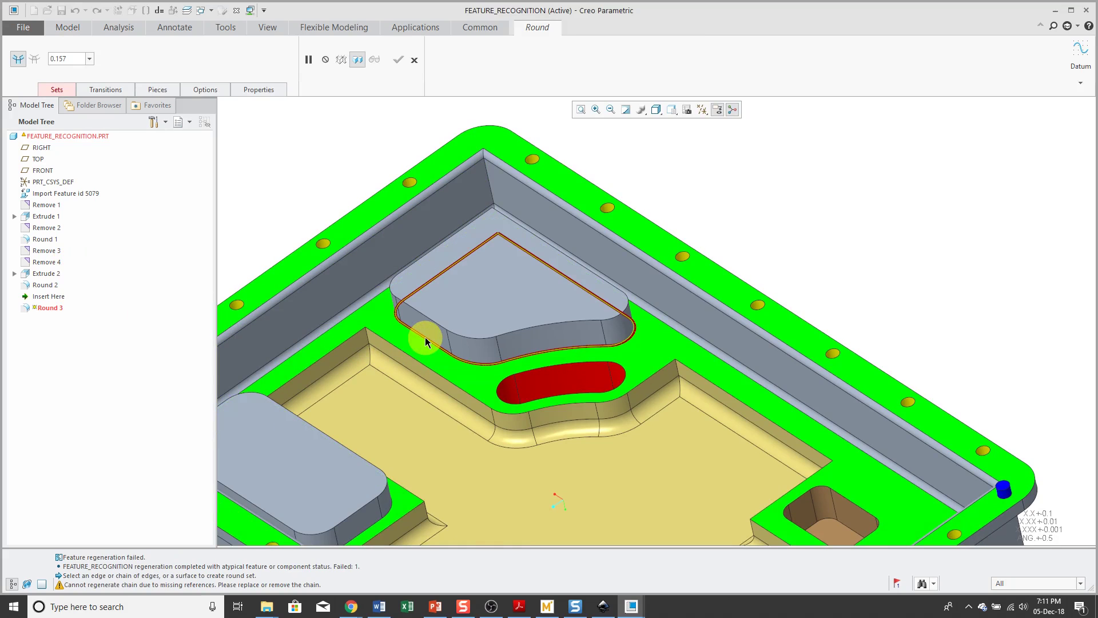
click(426, 342)
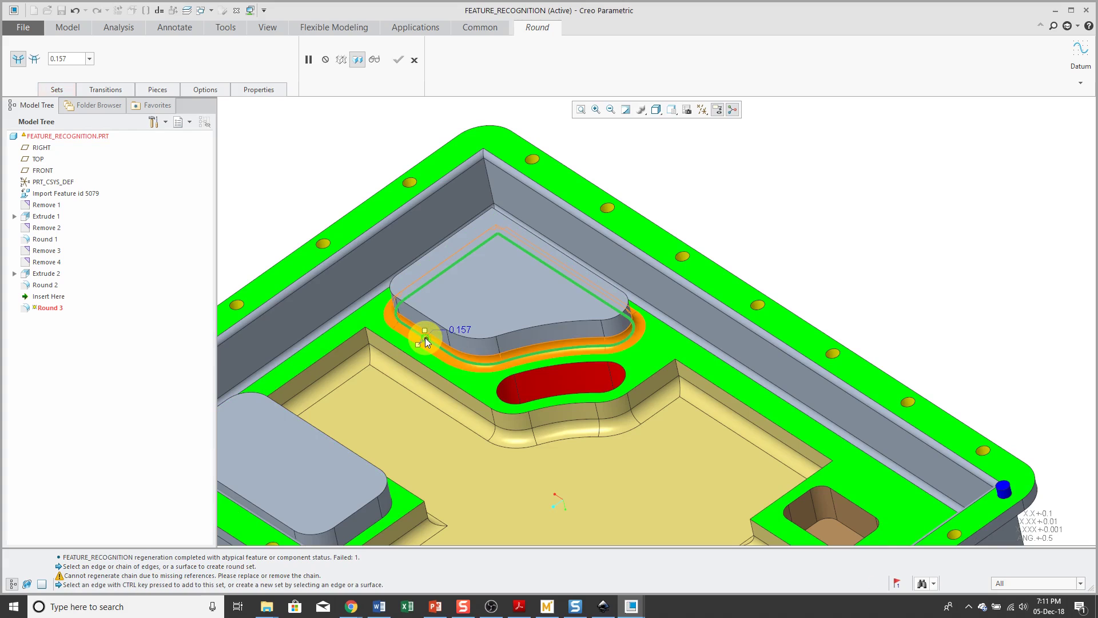
click(398, 62)
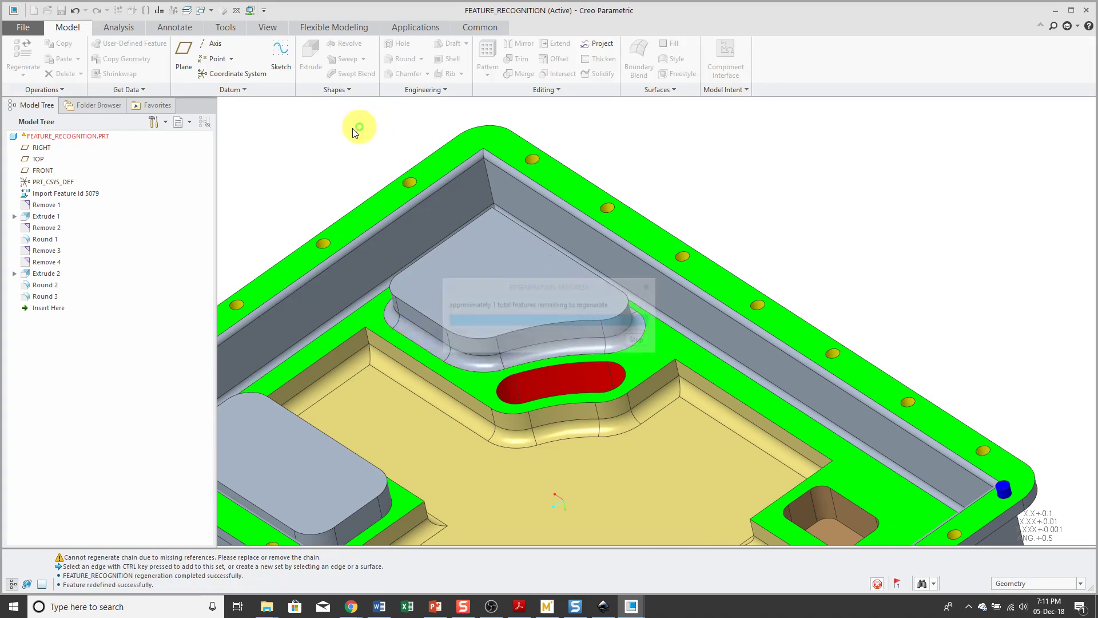
click(289, 185)
Select the flange face and run a hole search, creating Remove 5 and Holes 1–3
key(ctrl+d)
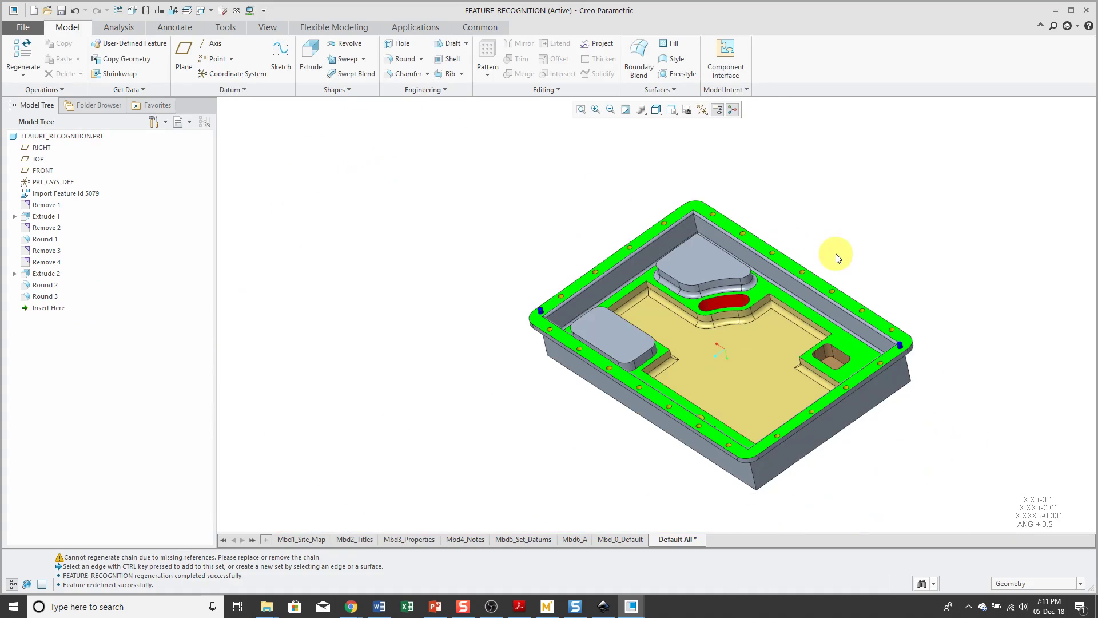
middle_drag(836, 253, 735, 281)
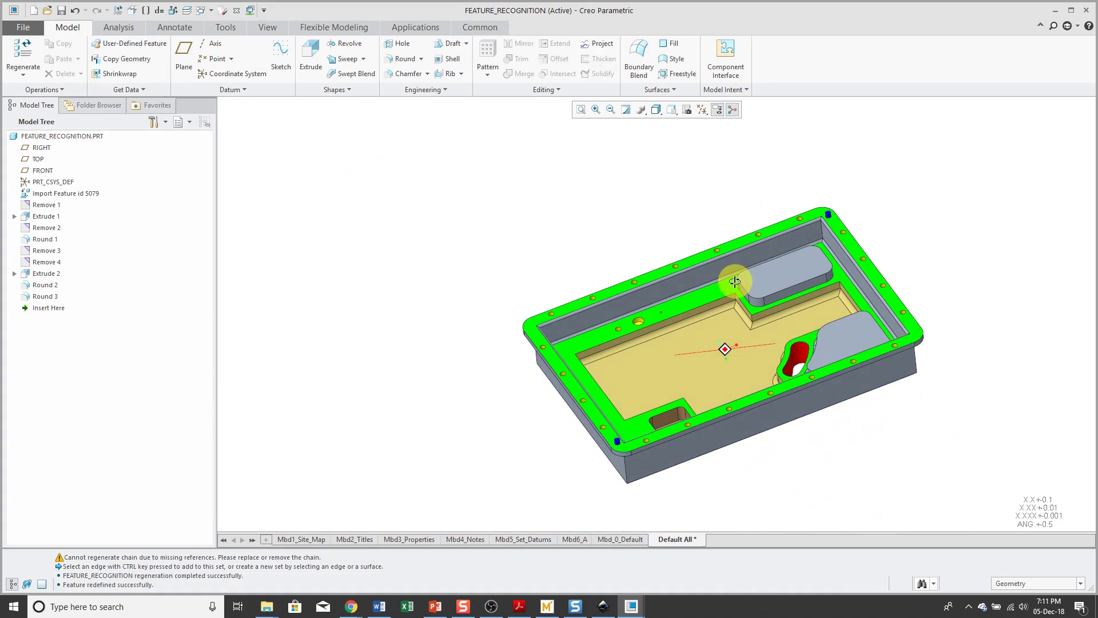
scroll(667, 320, up, 5)
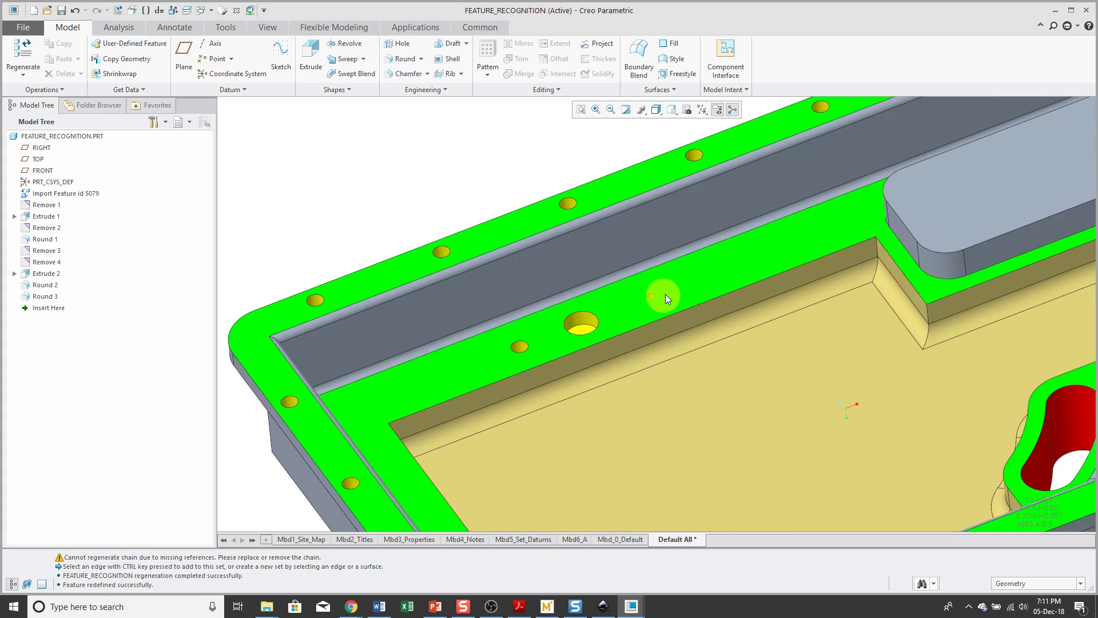
click(682, 291)
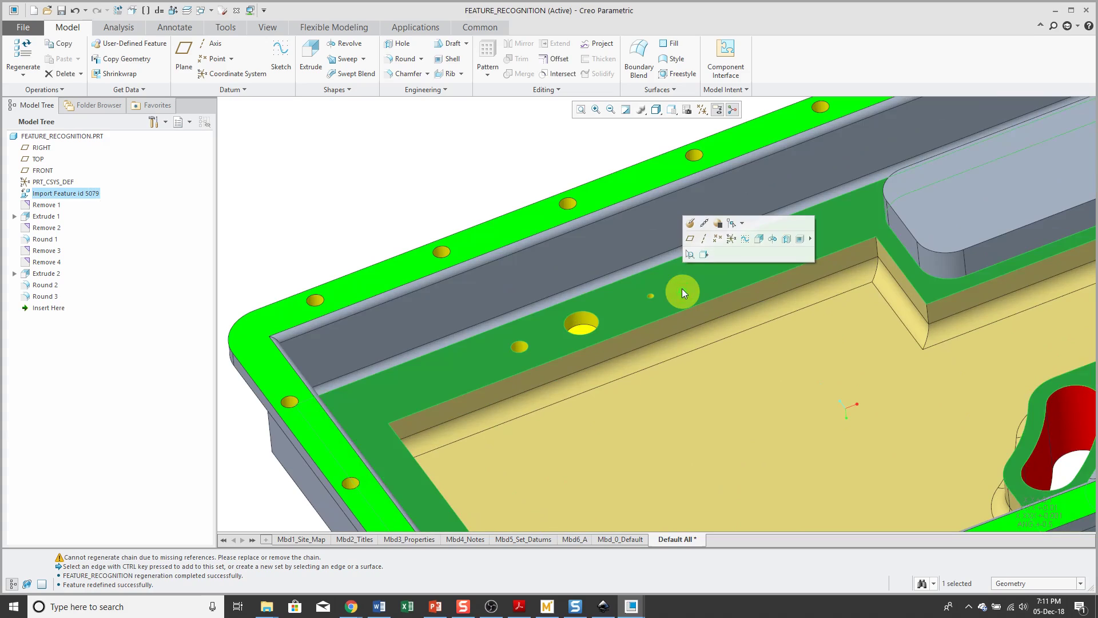
click(133, 90)
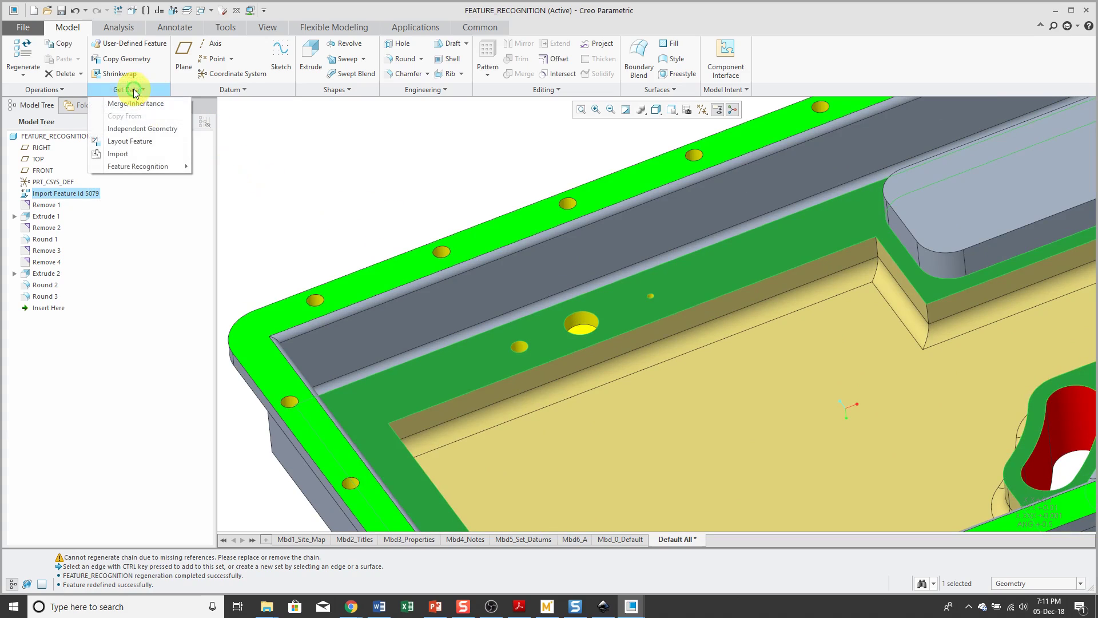
mouse_move(146, 167)
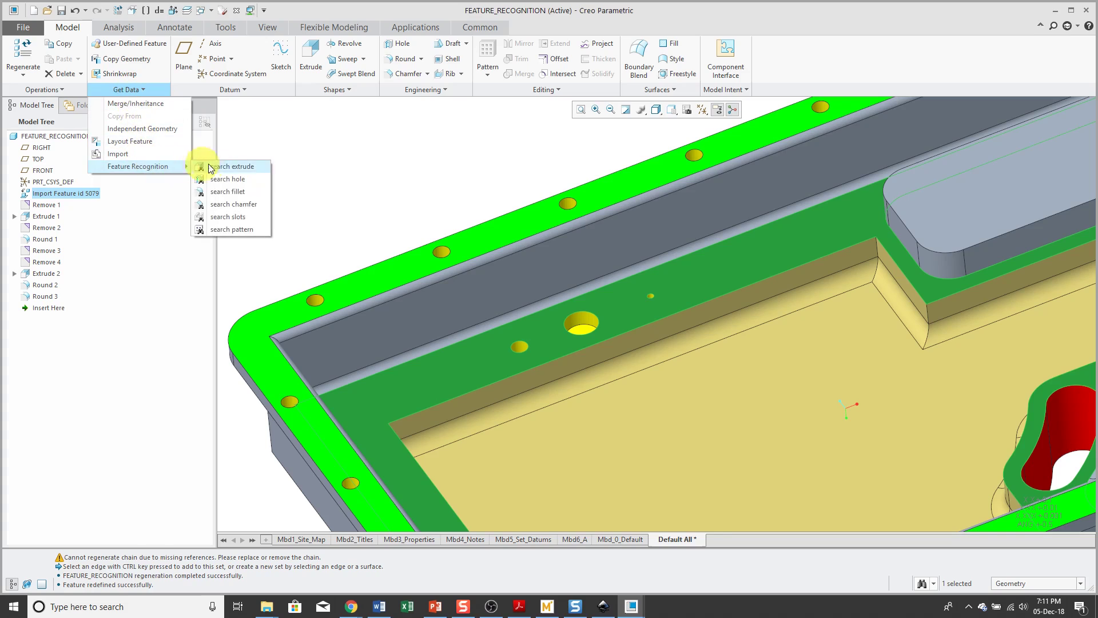
click(246, 178)
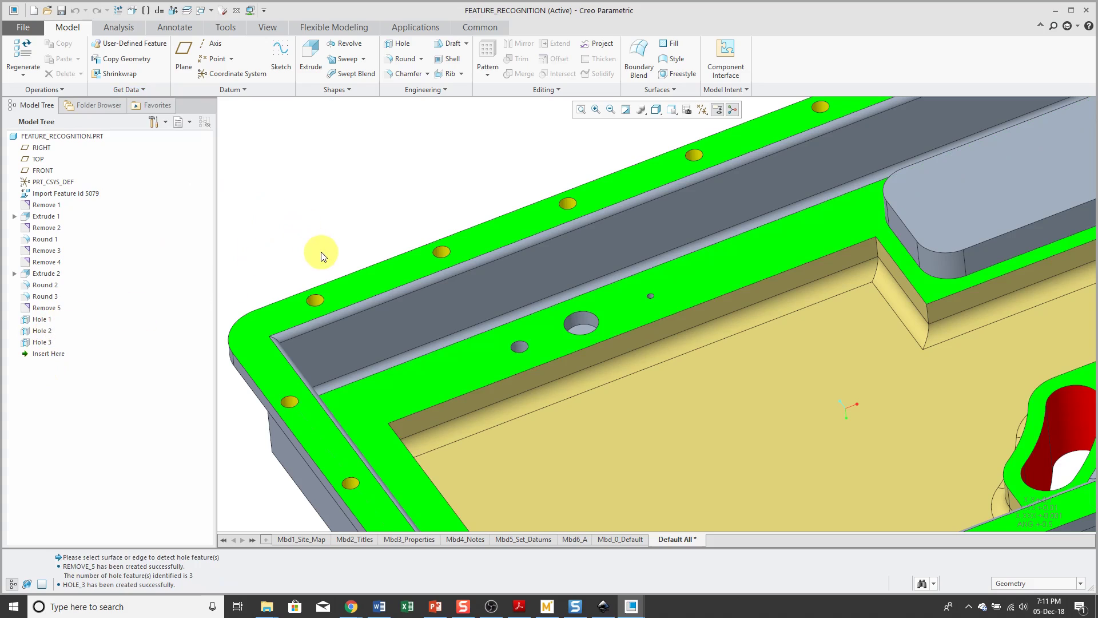
scroll(321, 252, down, 6)
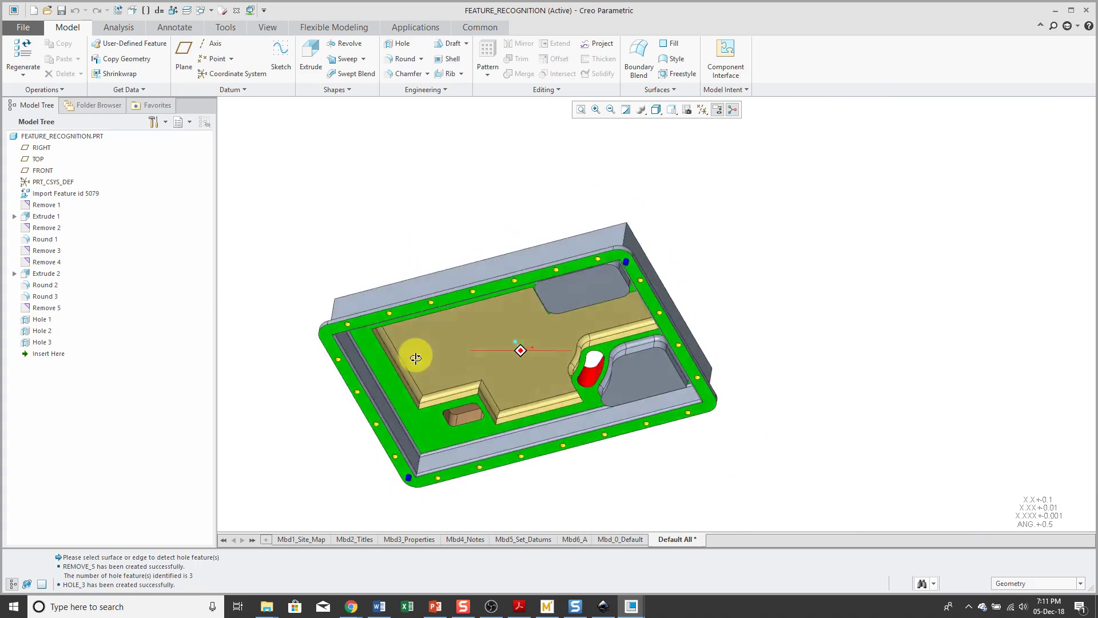
Select the large flat underside face and run a chamfer search, adding Remove 6 and Chamfer 1
middle_drag(412, 279, 424, 444)
click(430, 344)
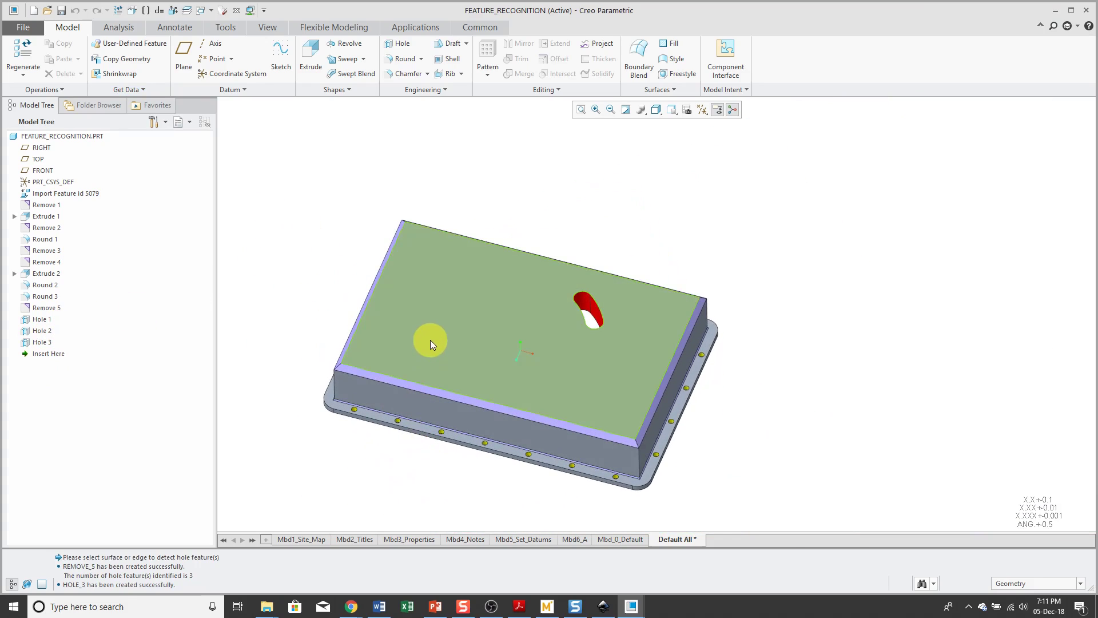
click(430, 340)
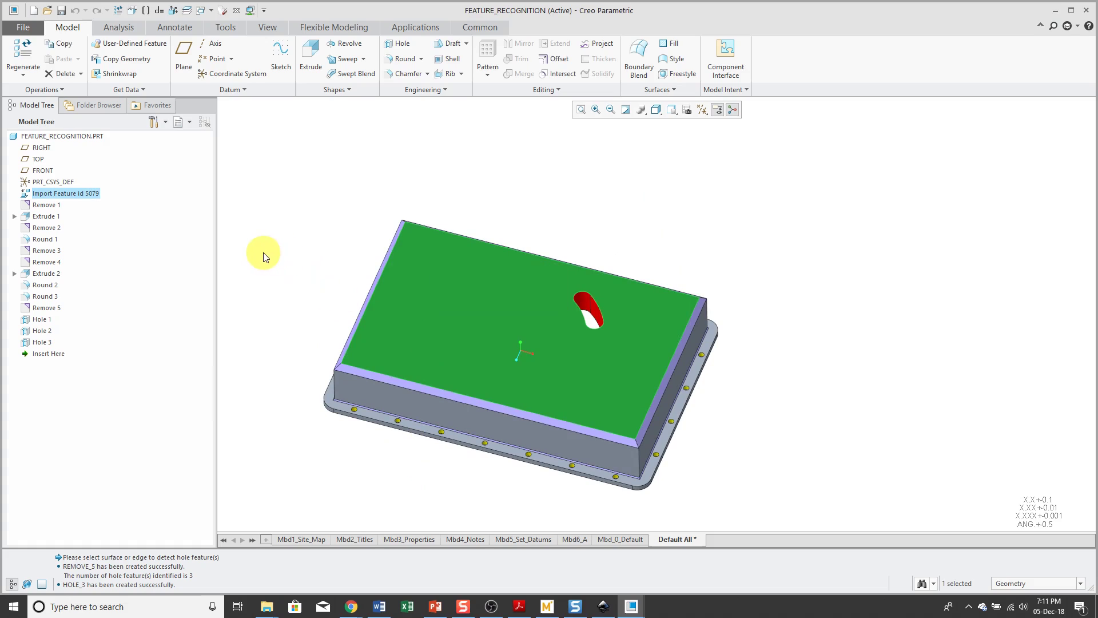
click(143, 92)
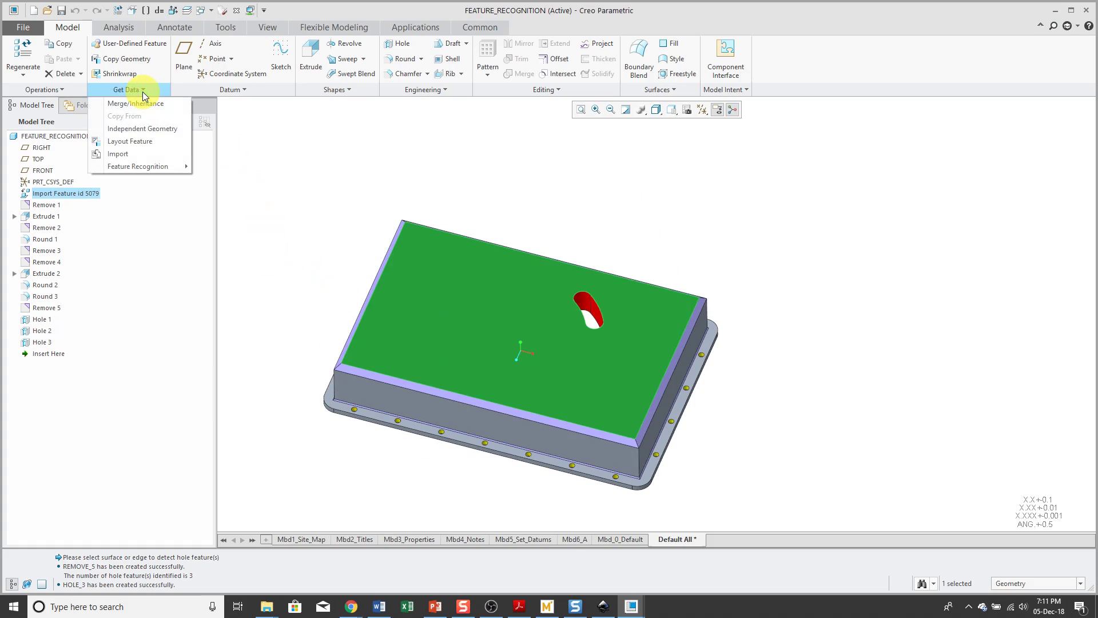
mouse_move(151, 165)
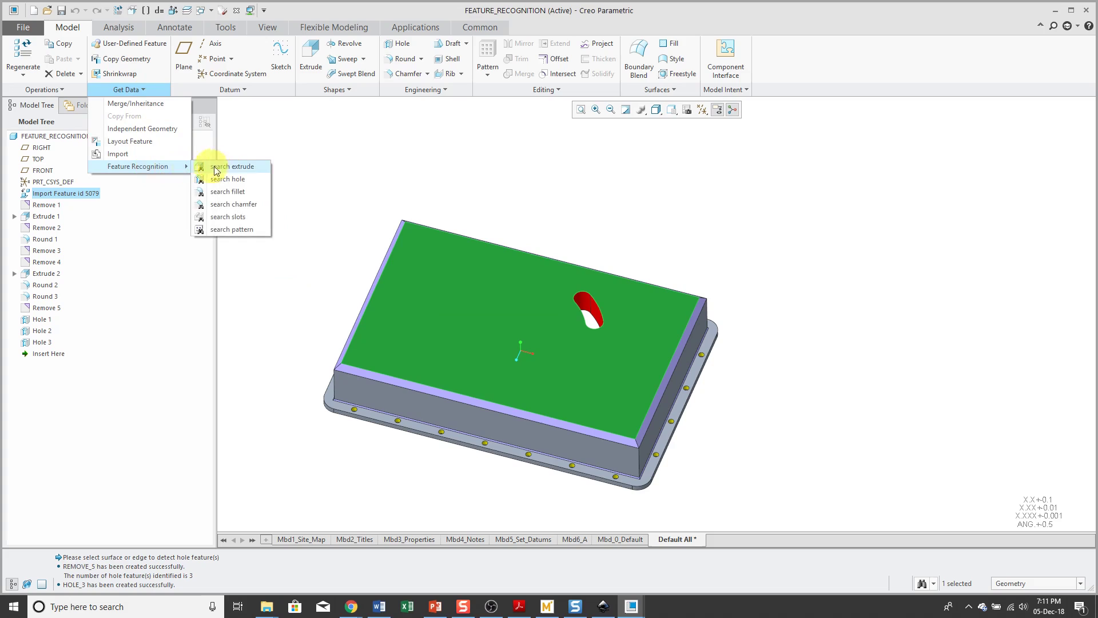
click(262, 207)
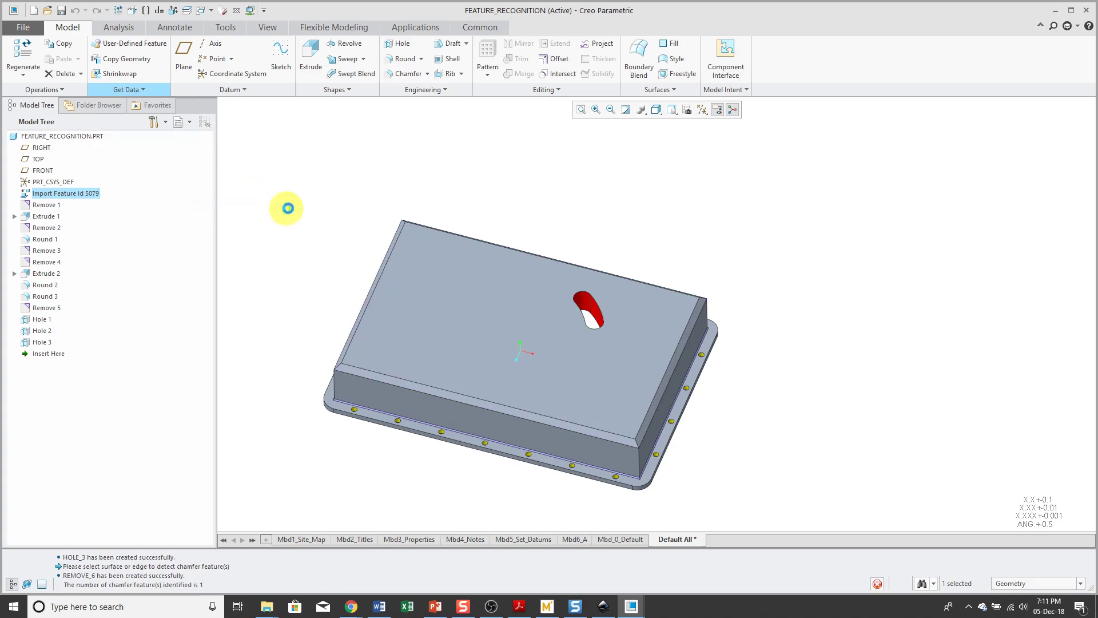
Inspect Chamfer 1's D1 x D2 0.197 definition without changes, then return to the pocketed side
click(54, 367)
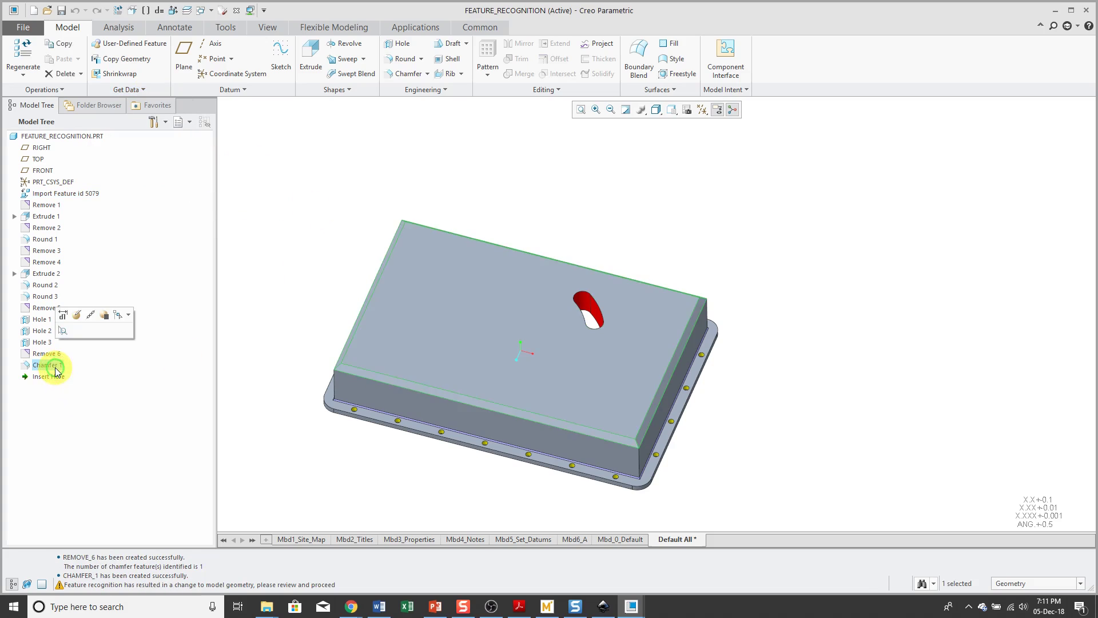
click(76, 314)
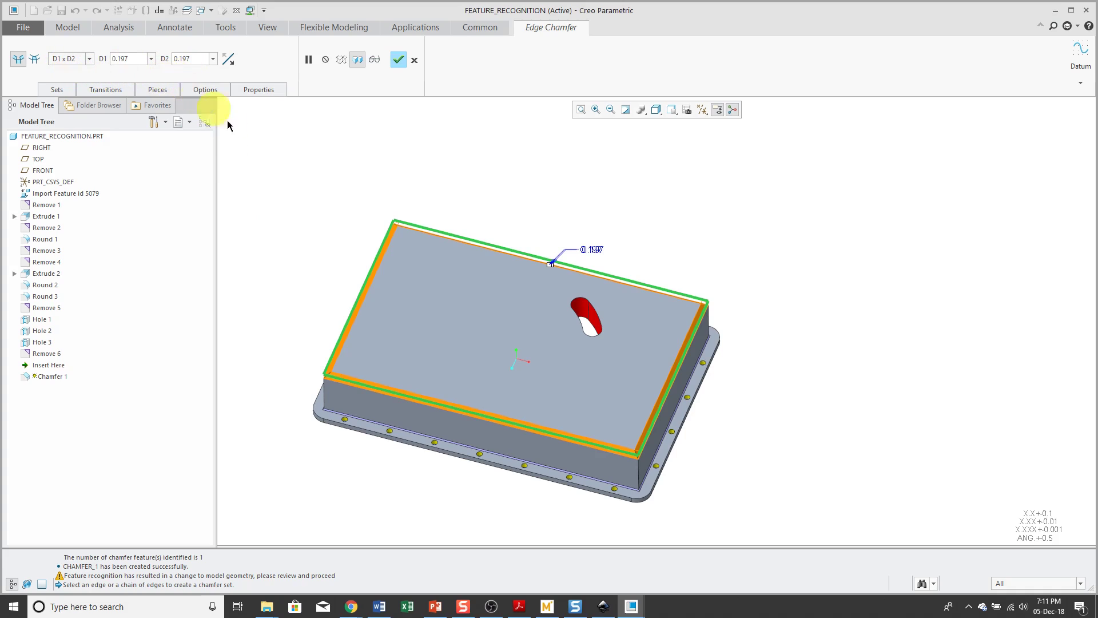
click(89, 59)
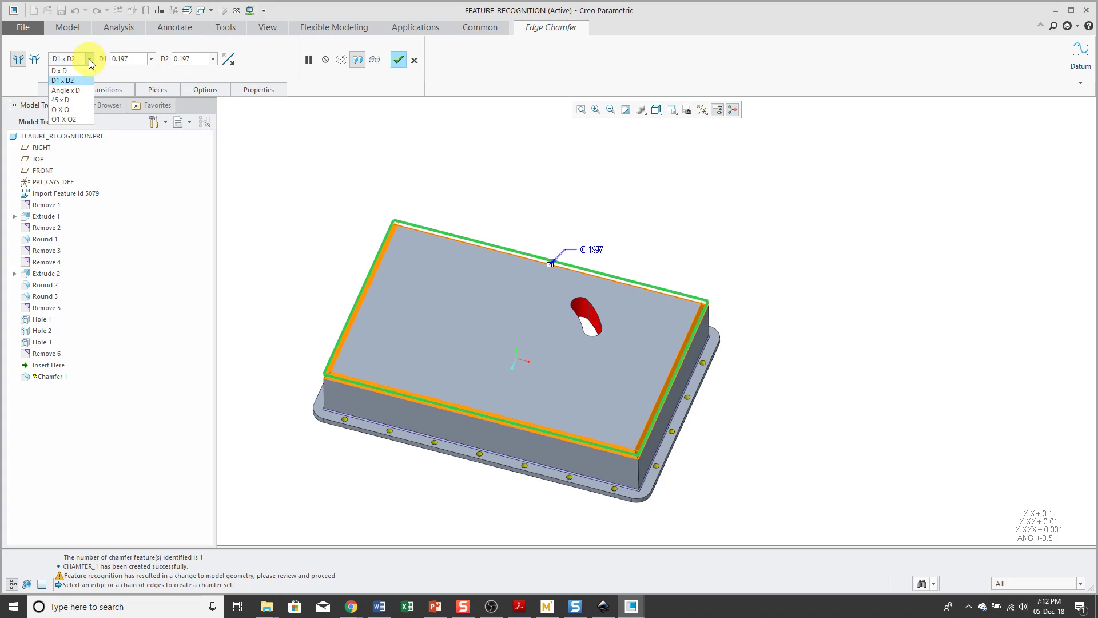
click(415, 61)
click(415, 61)
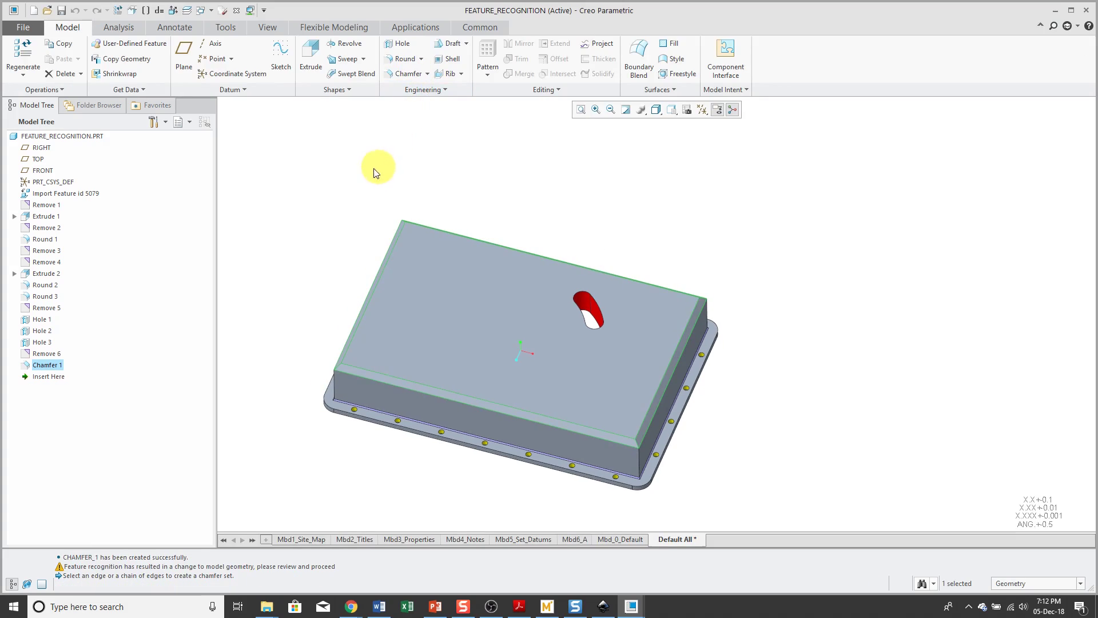
middle_drag(450, 183, 447, 356)
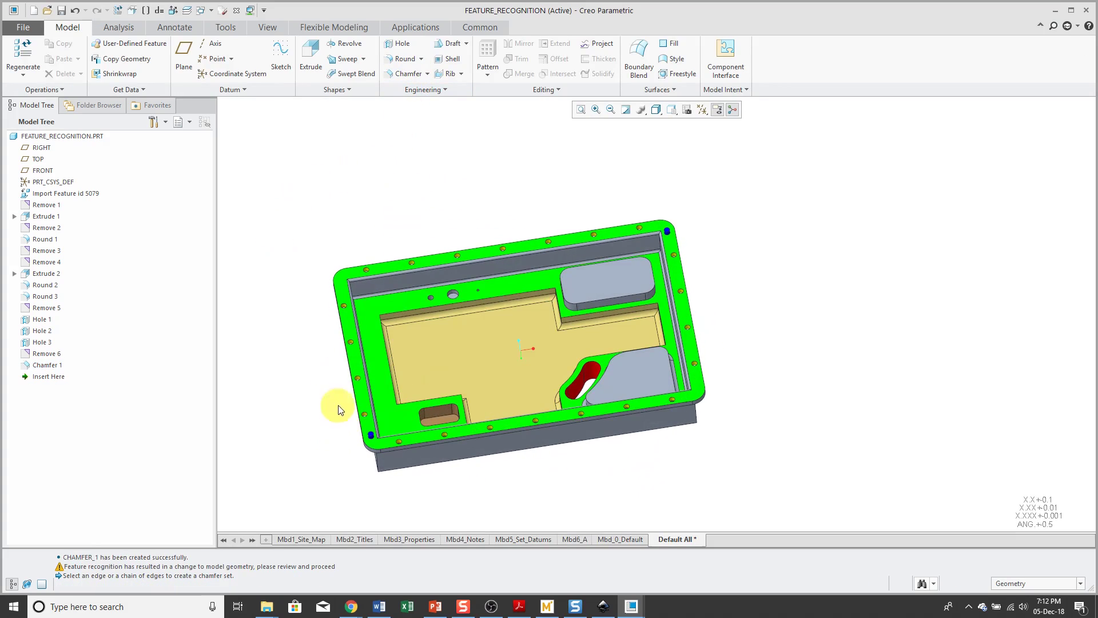
Run Feature Recognition pattern search on the imported rim to detect the repeated flange holes
scroll(380, 280, up, 5)
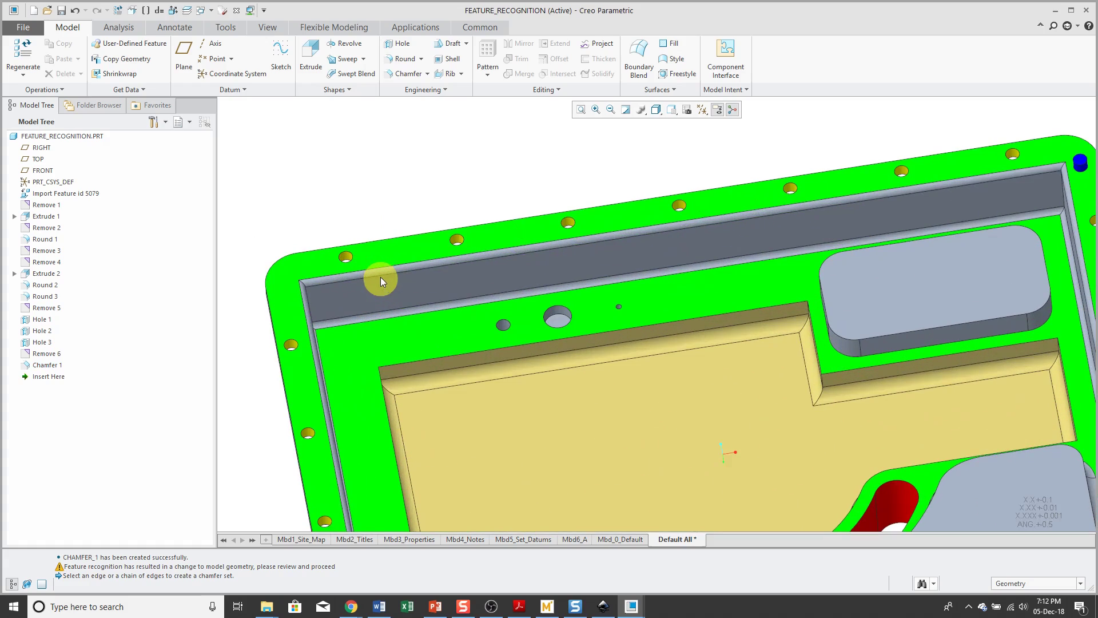
click(385, 248)
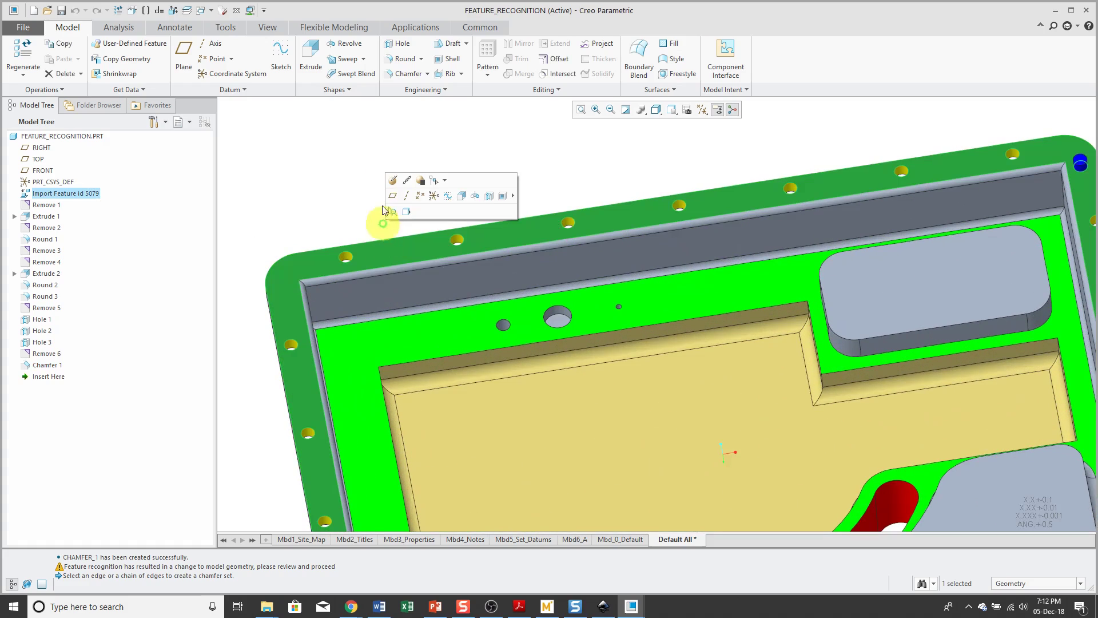
click(138, 90)
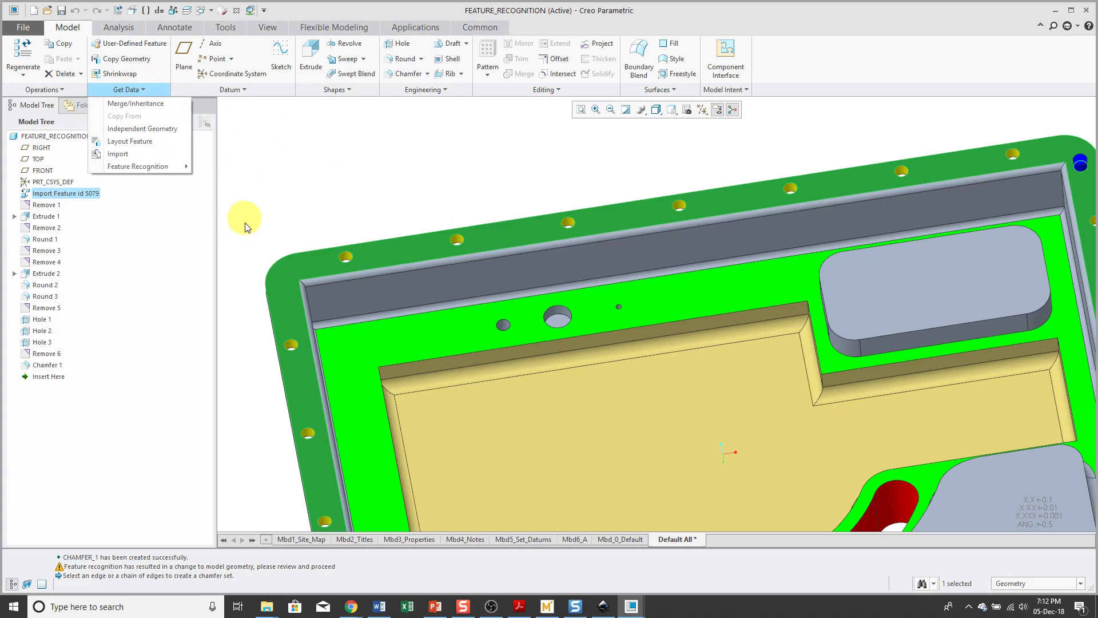
mouse_move(166, 166)
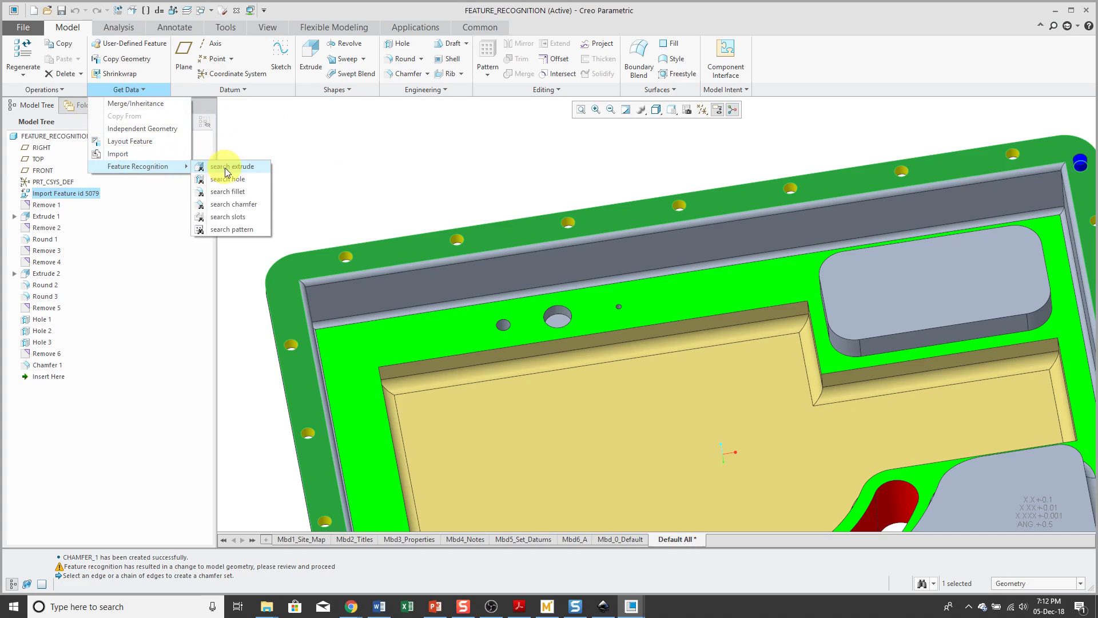
click(231, 229)
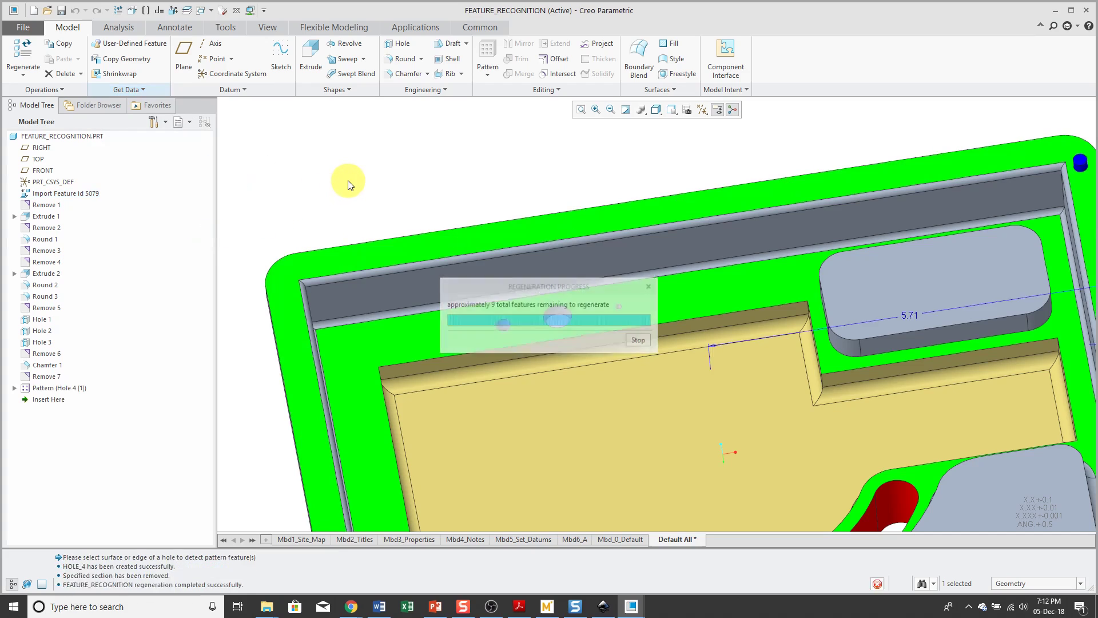
Expand Pattern 1 of Hole 4 to list its 22 holes and select the pattern
click(15, 387)
scroll(150, 291, down, 3)
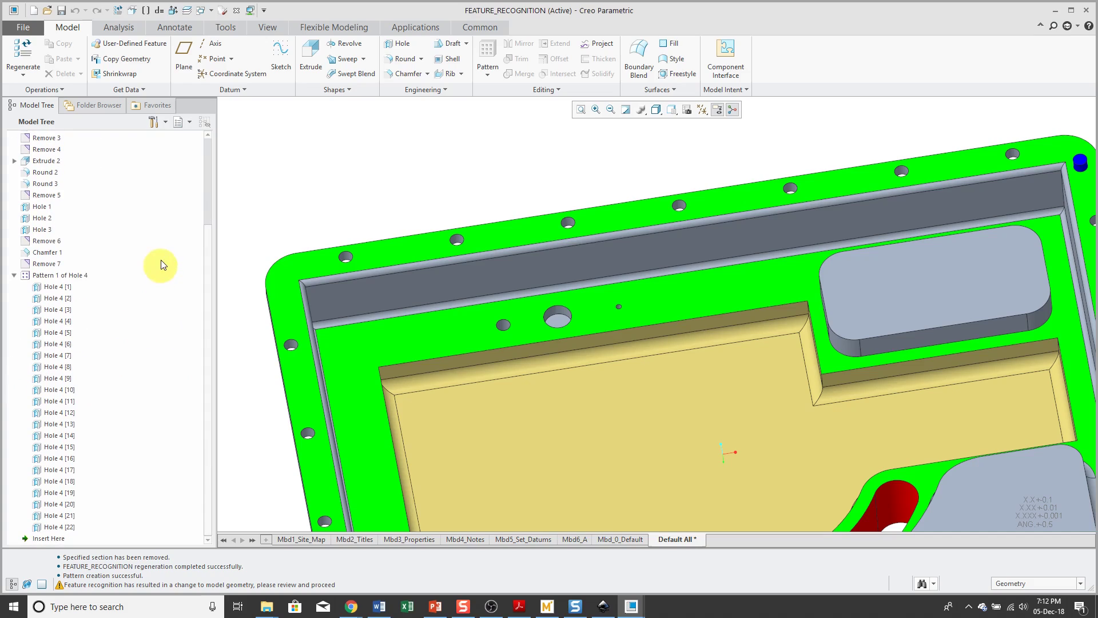
click(72, 276)
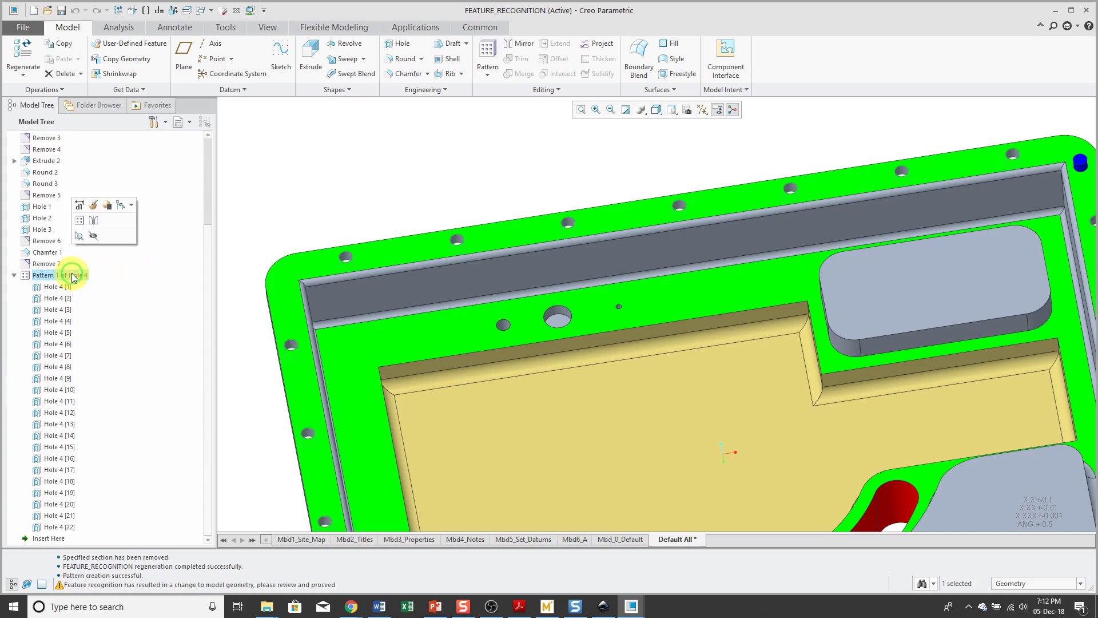
Review the hole placement coordinates in TABLE1 and finish redefining Pattern 1 of Hole 4 unchanged
click(92, 207)
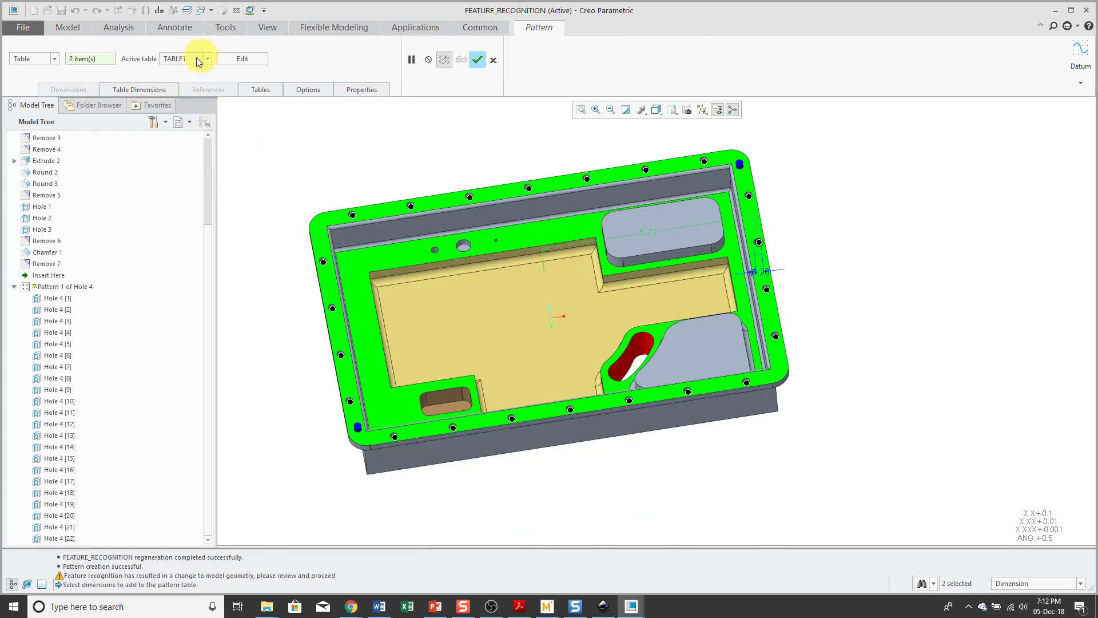
click(249, 60)
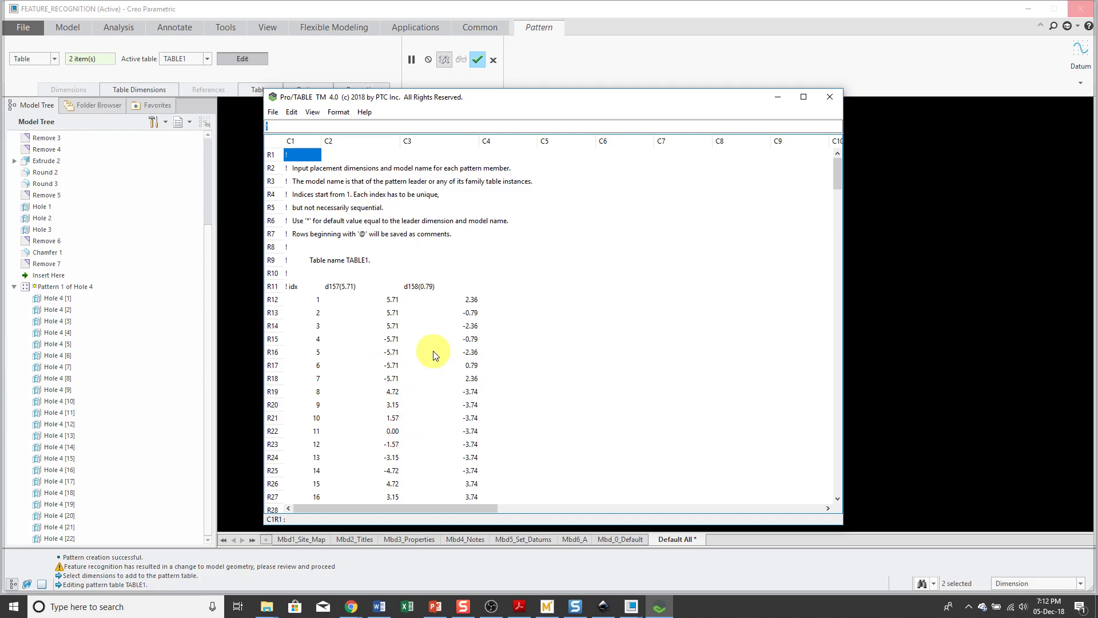
click(830, 98)
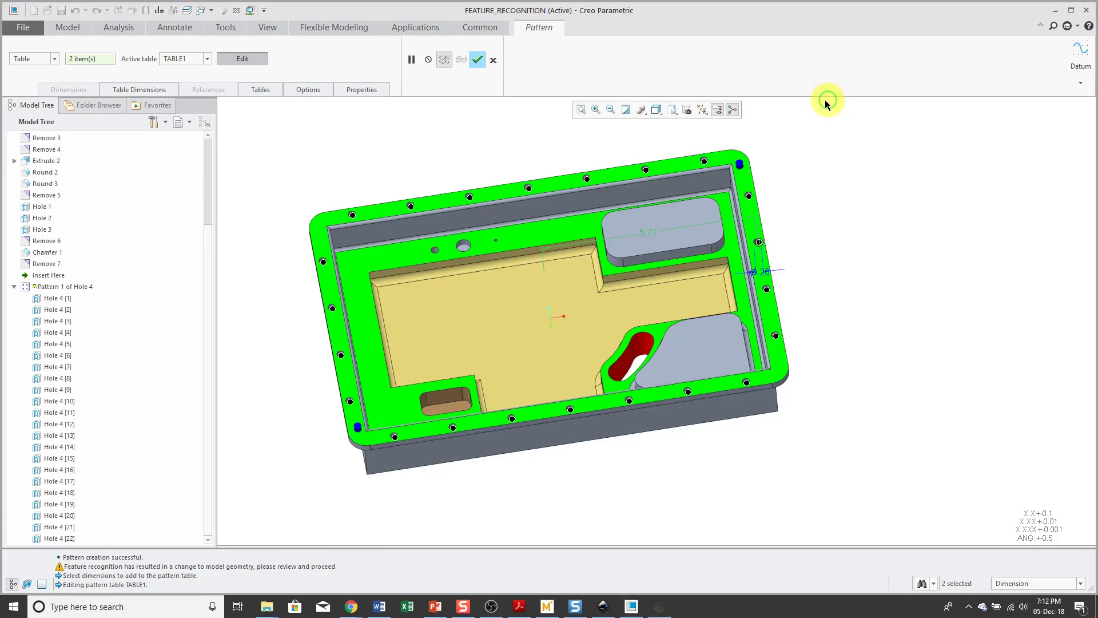
click(478, 61)
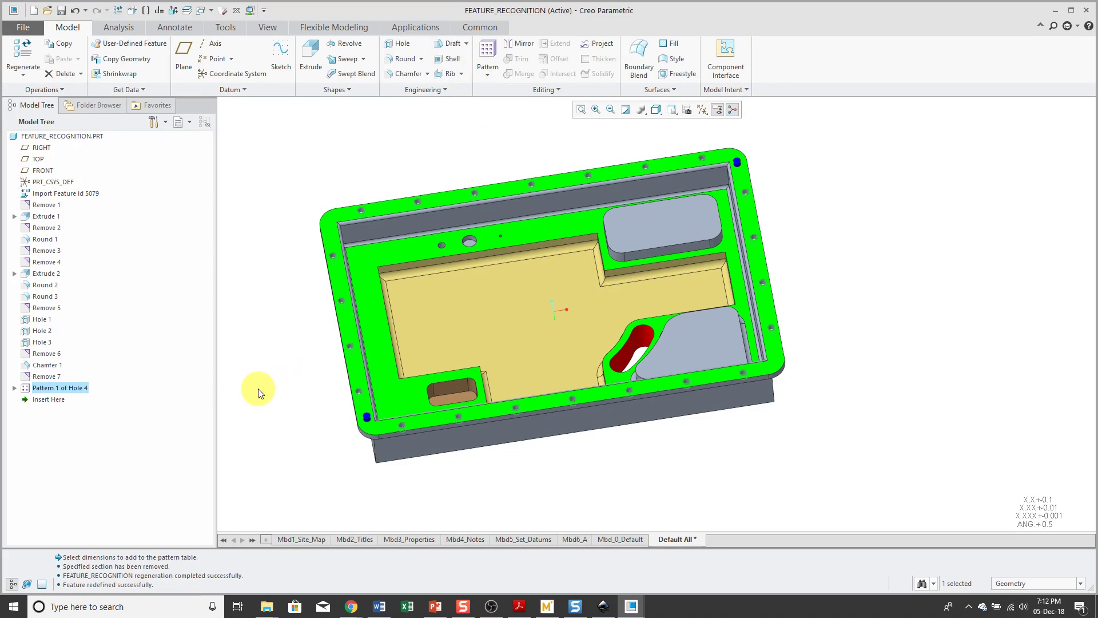
middle_drag(258, 393, 282, 372)
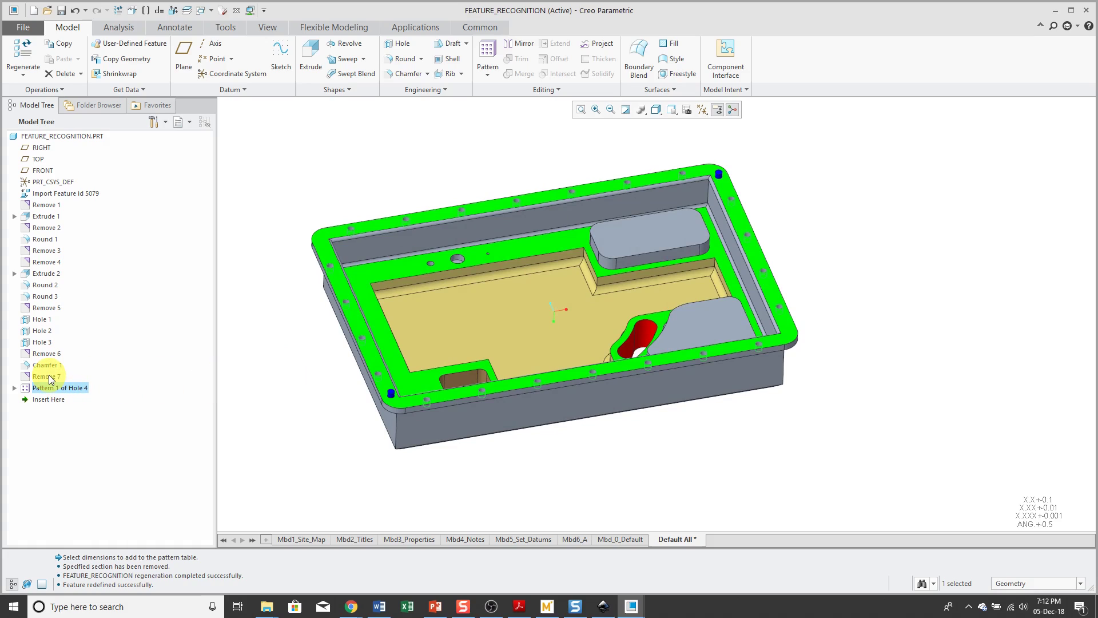
click(535, 91)
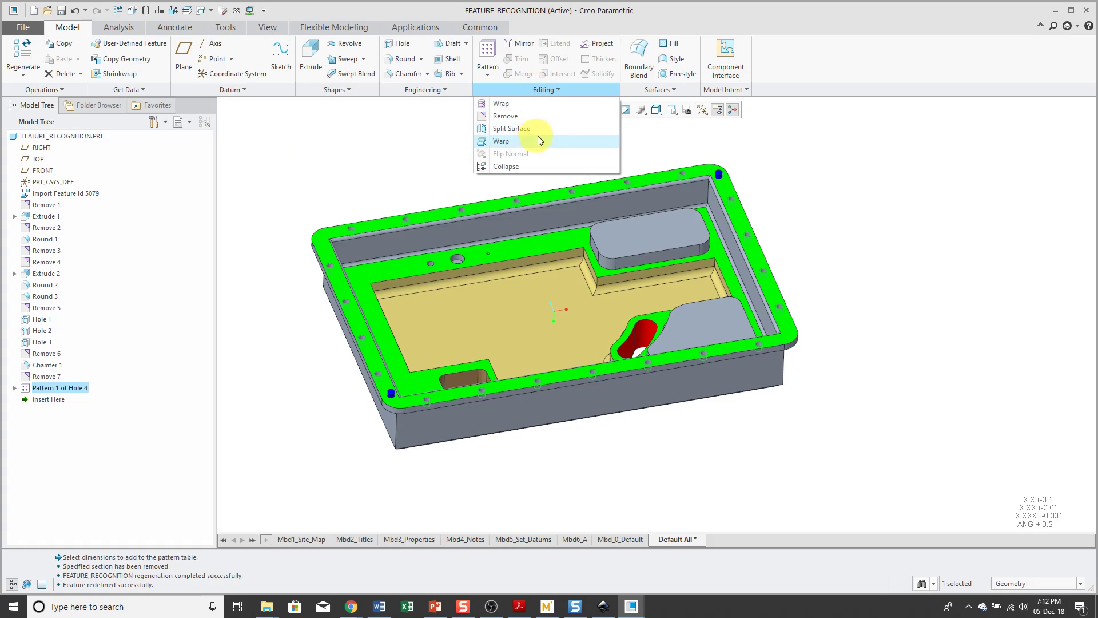
click(288, 184)
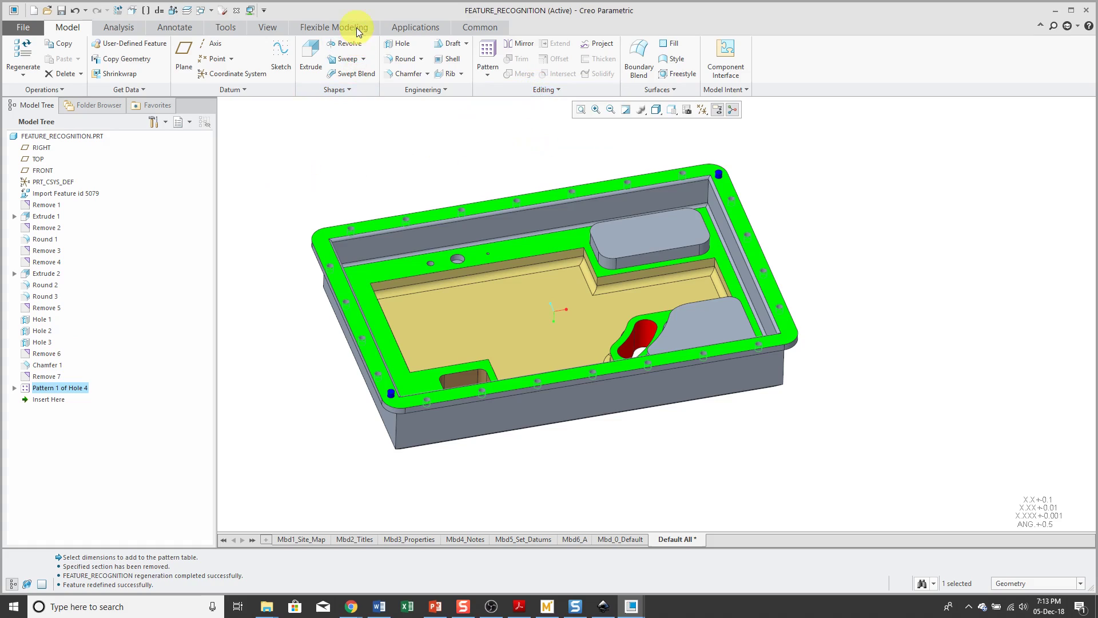
click(357, 28)
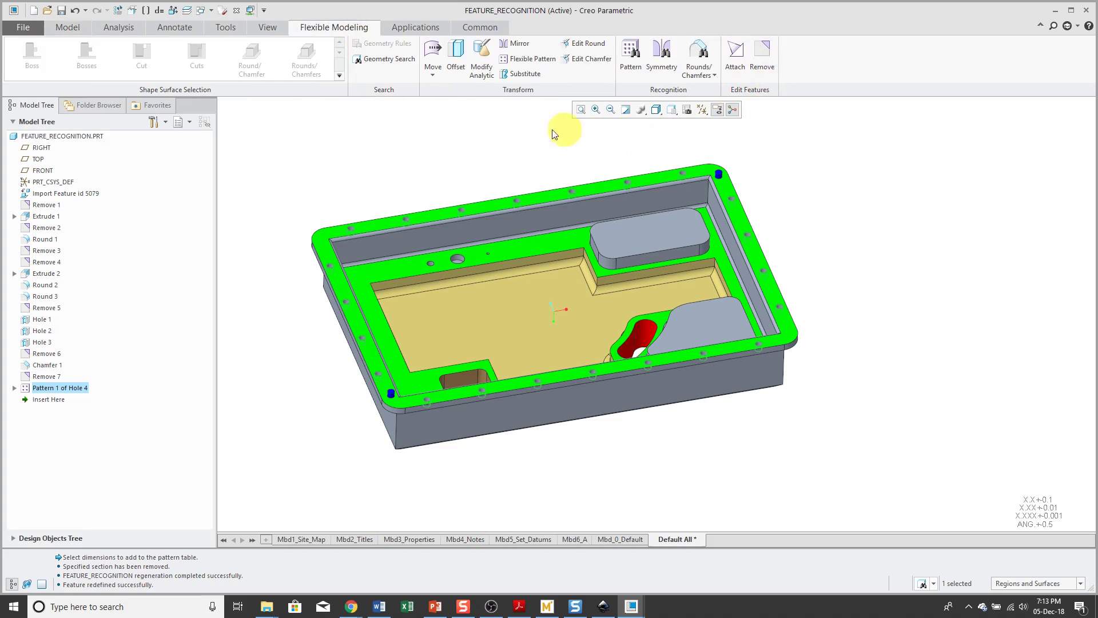
click(65, 28)
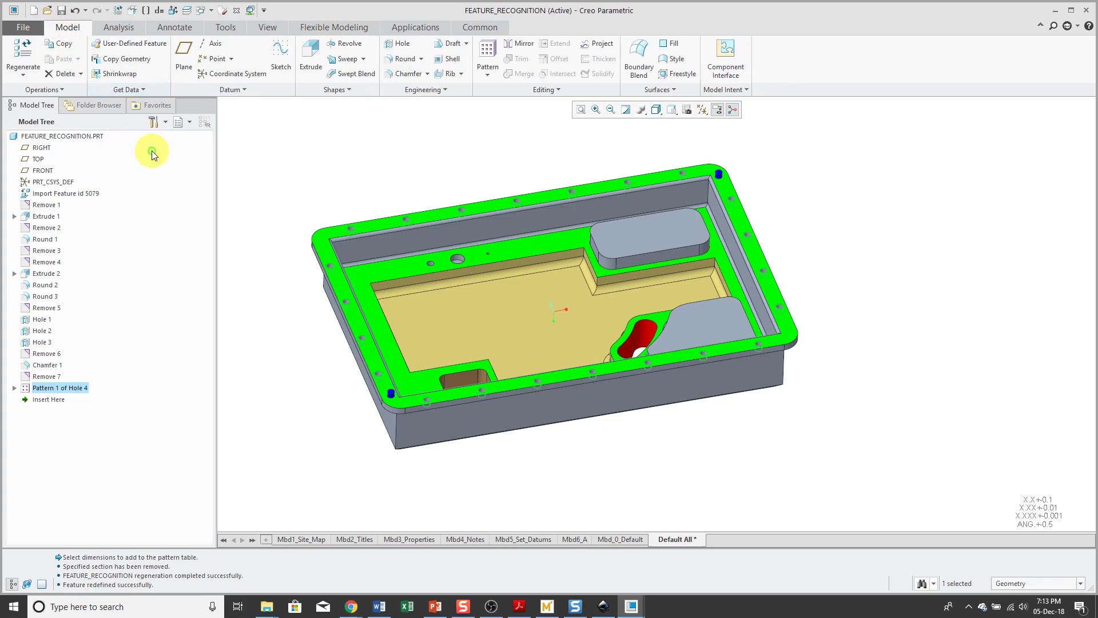
Move Remove 2 through Remove 7 in the Model Tree to sit just above Extrude 1
click(339, 165)
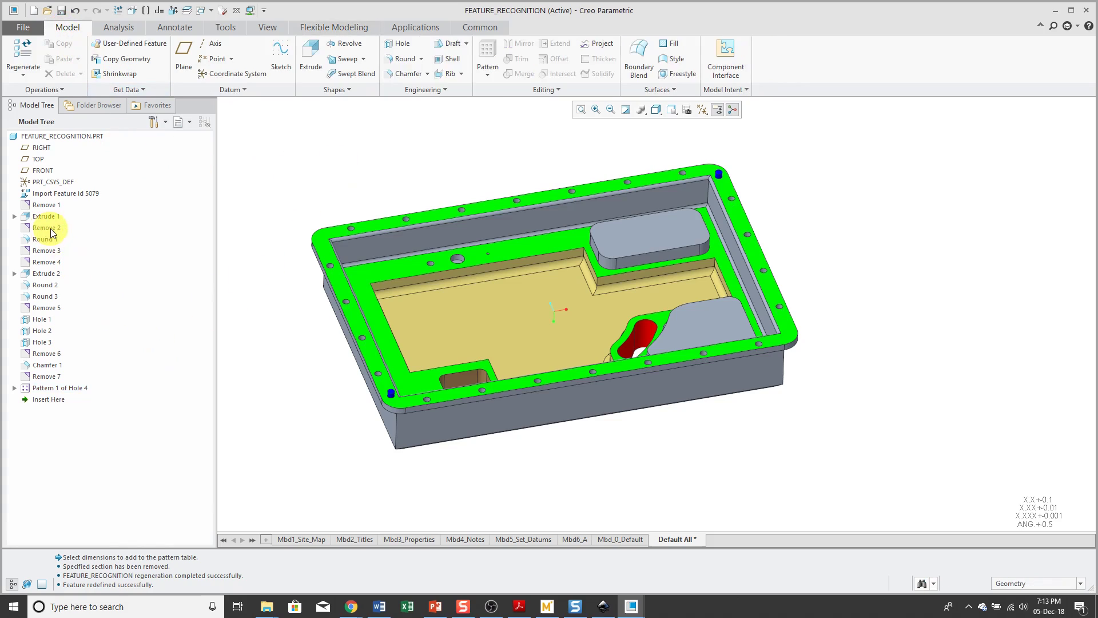
drag(49, 228, 50, 207)
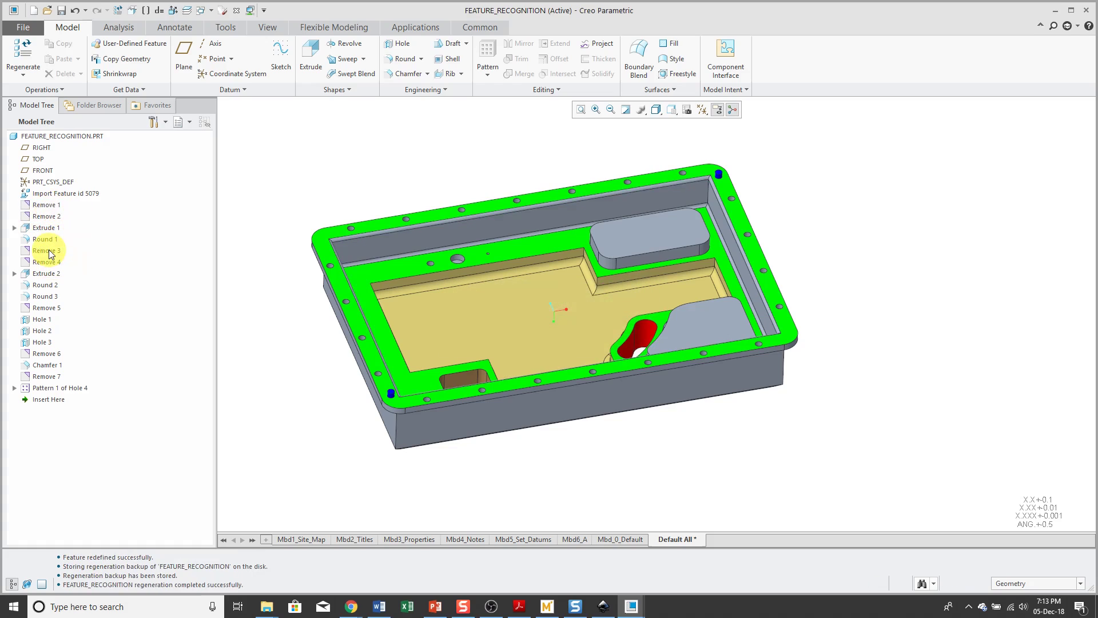
drag(50, 256, 51, 219)
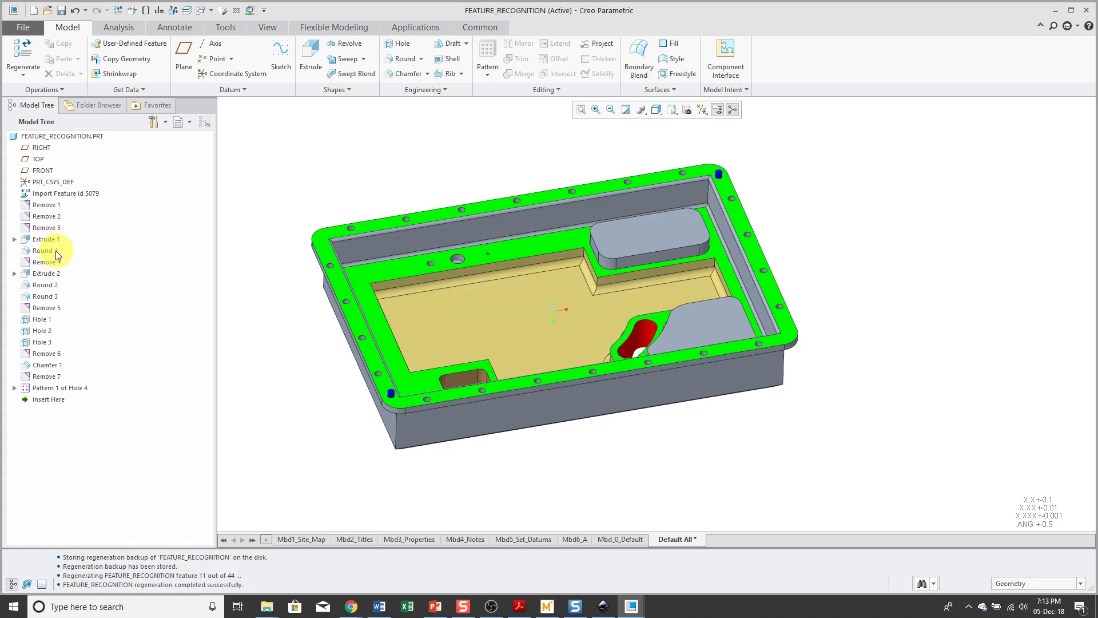
drag(53, 265, 49, 229)
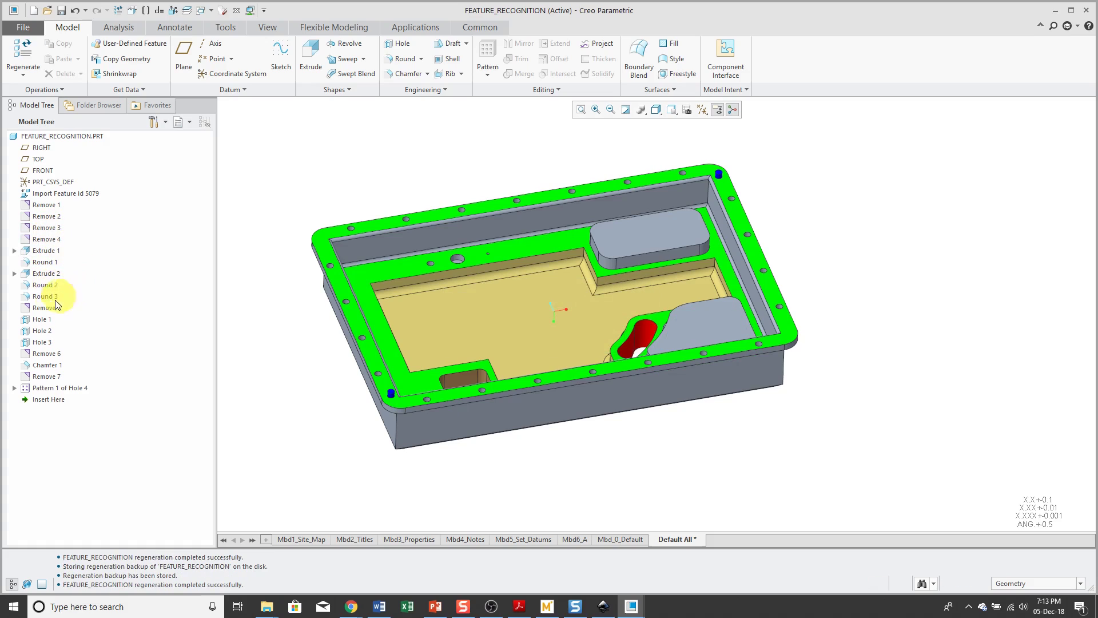
drag(50, 307, 51, 243)
drag(44, 358, 54, 255)
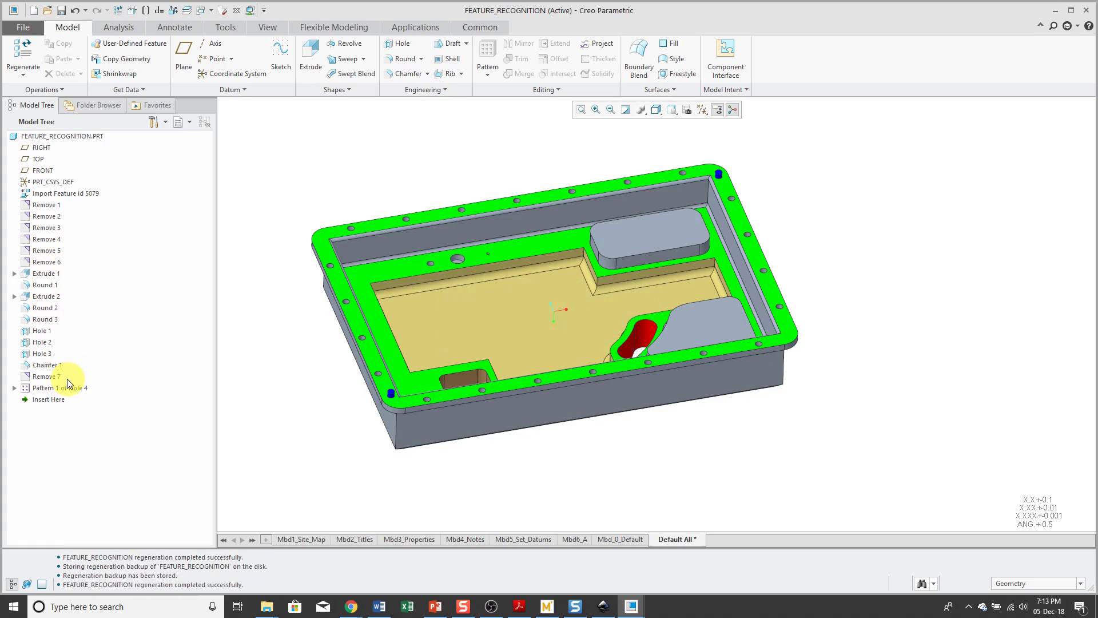
drag(46, 376, 57, 263)
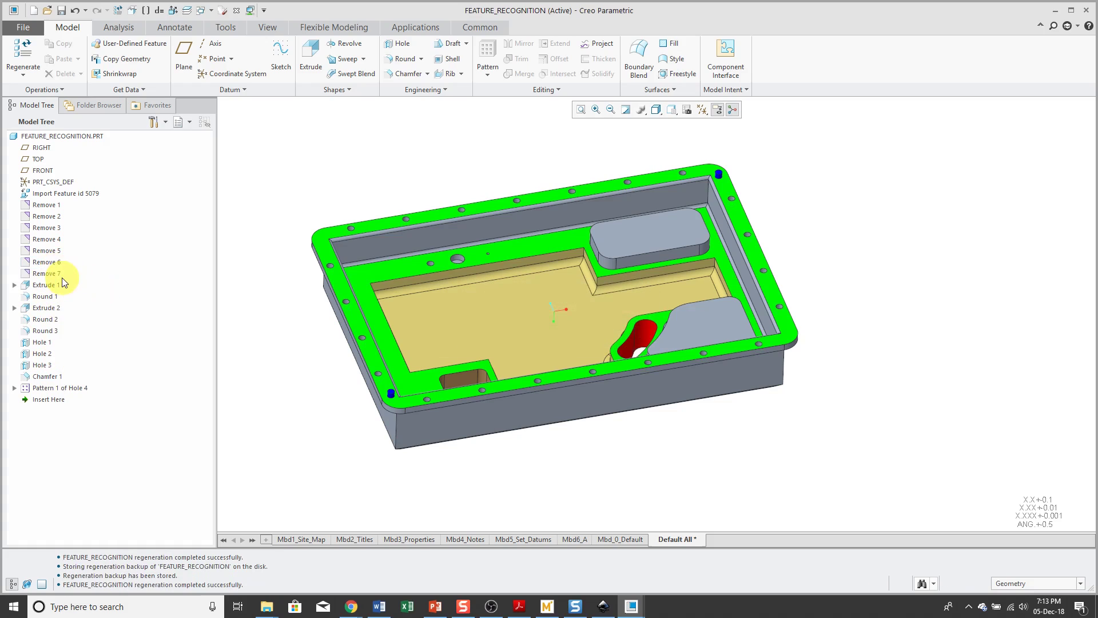
Group Remove 1 through Remove 7 into LOCAL_GROUP and verify its contents by expanding and collapsing it
click(57, 274)
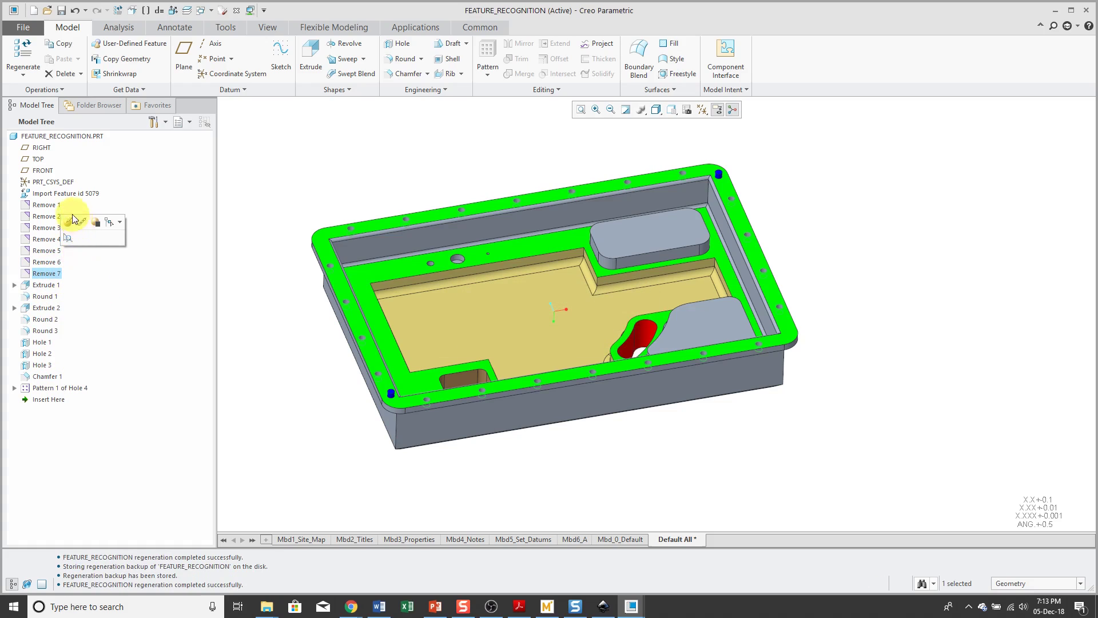
shift+click(54, 206)
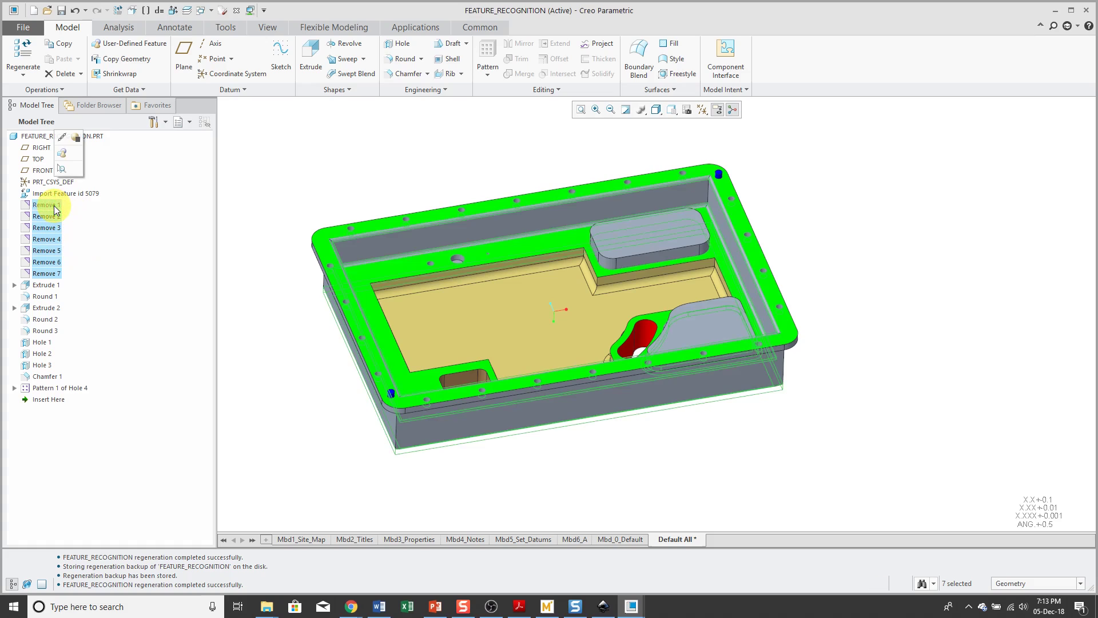
click(61, 154)
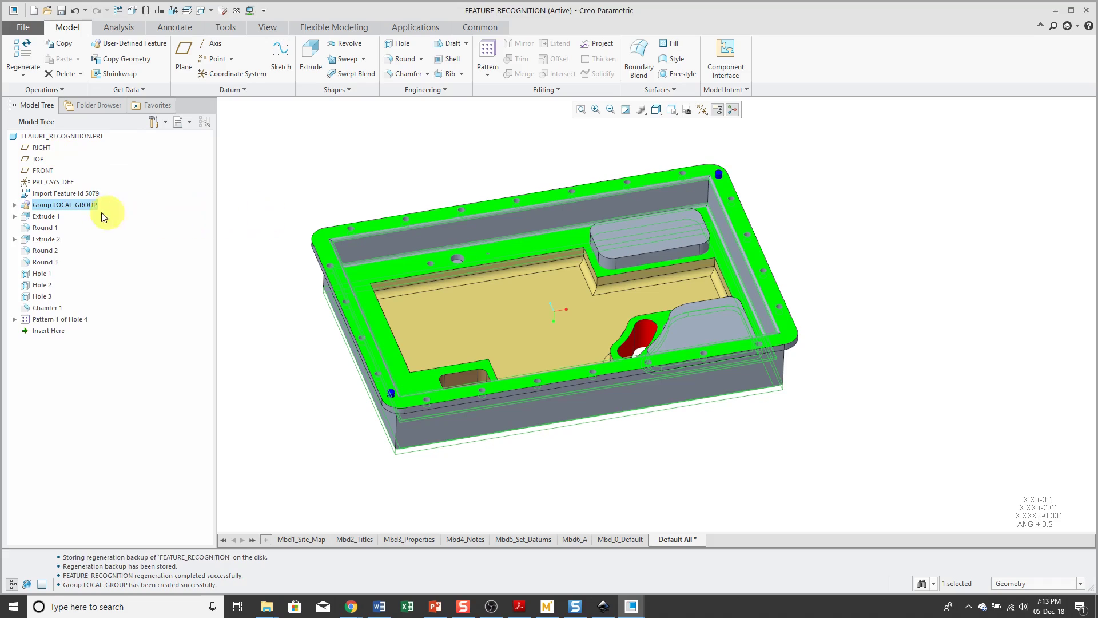
click(14, 205)
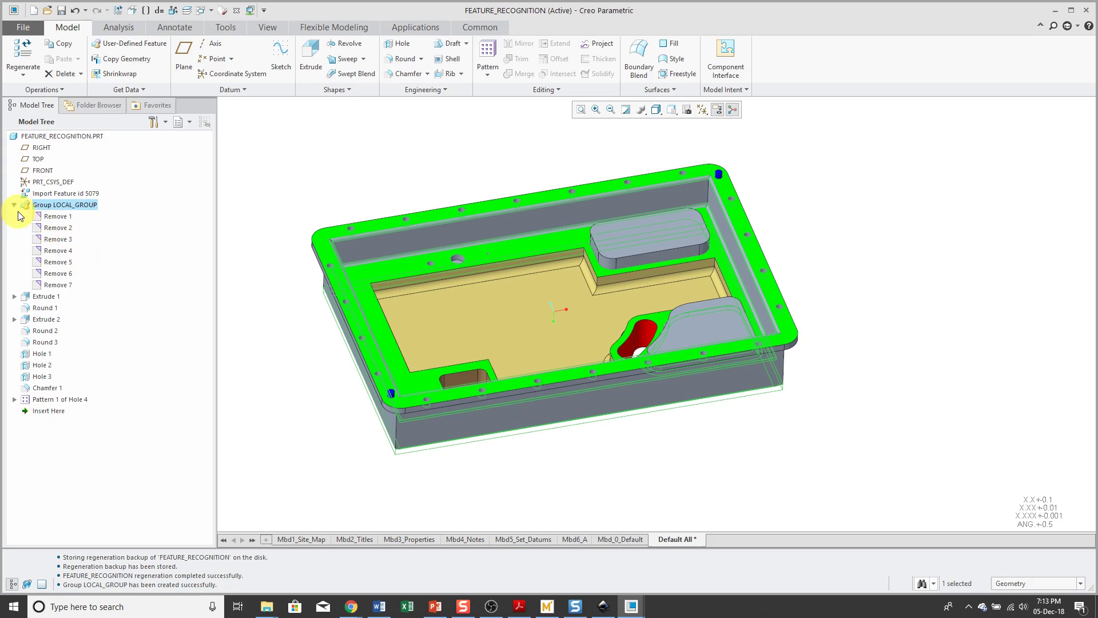
click(15, 205)
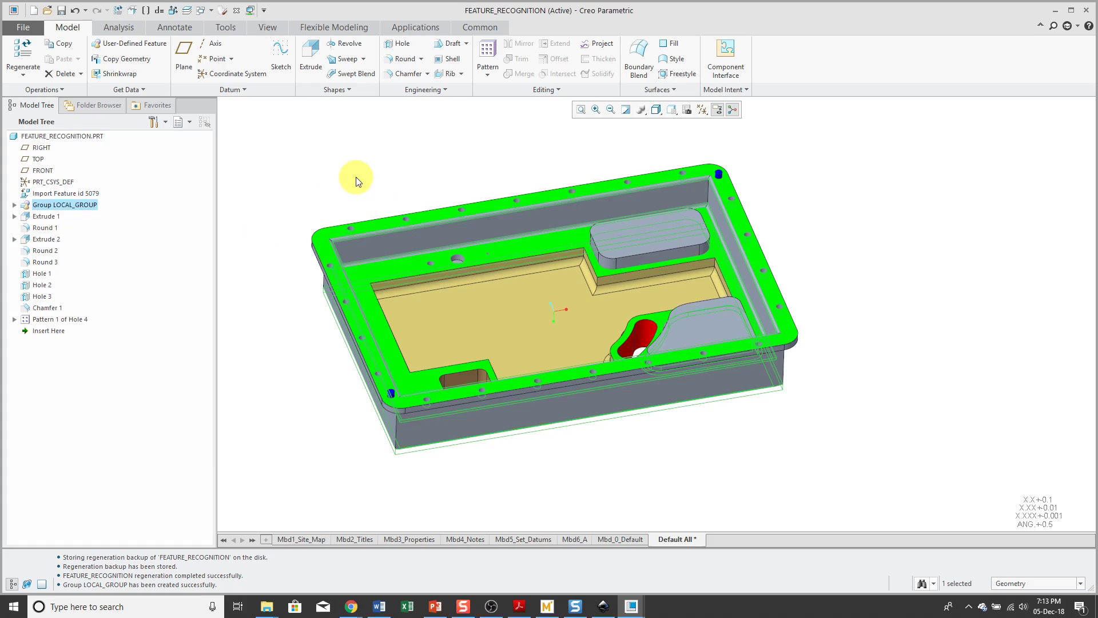
Collapse the import and LOCAL_GROUP with default settings into Incremental Geometry id 9458, then select it
click(550, 91)
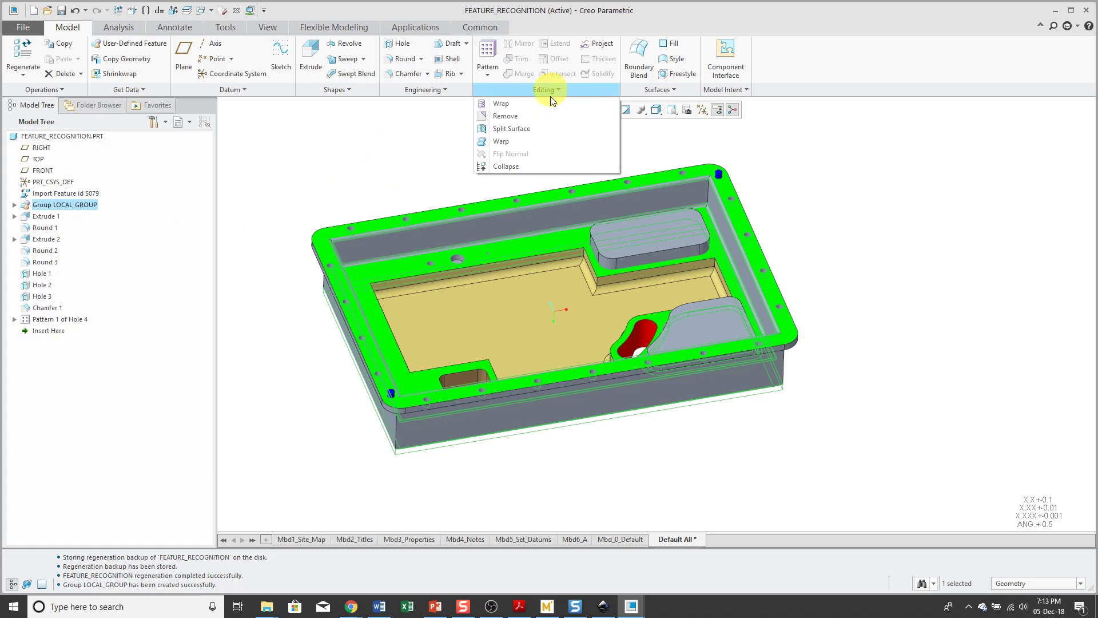
click(512, 166)
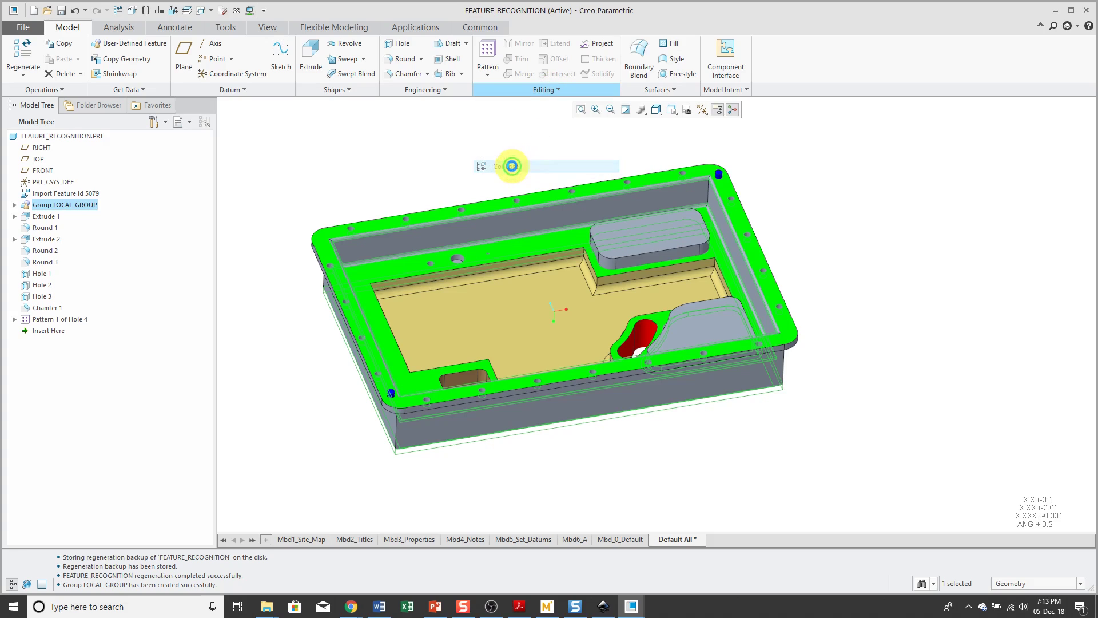
drag(1036, 103, 890, 147)
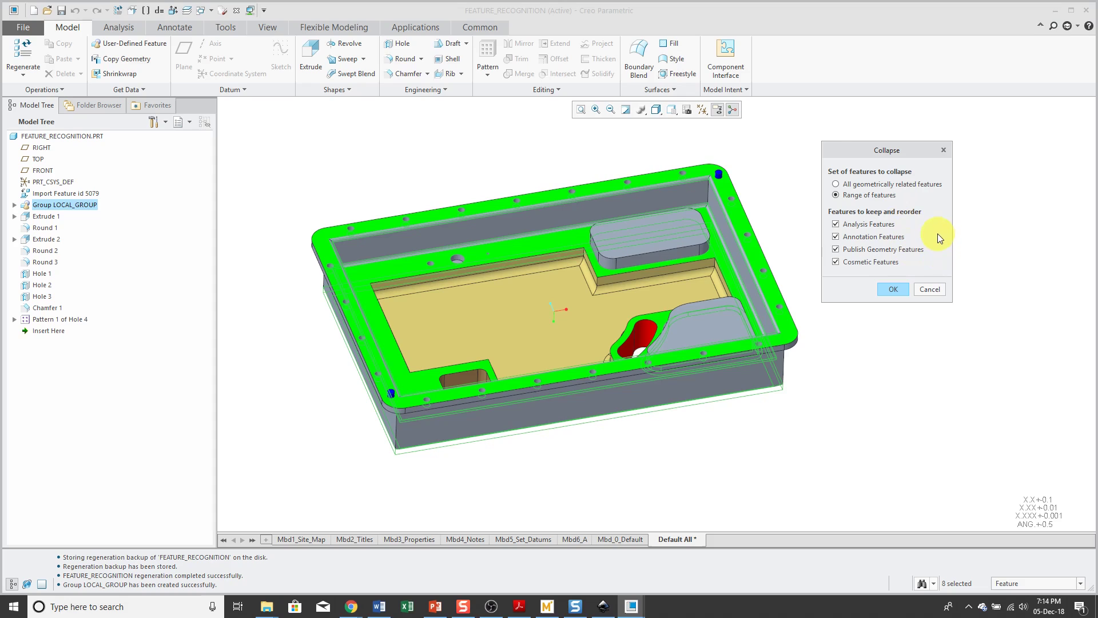
click(893, 290)
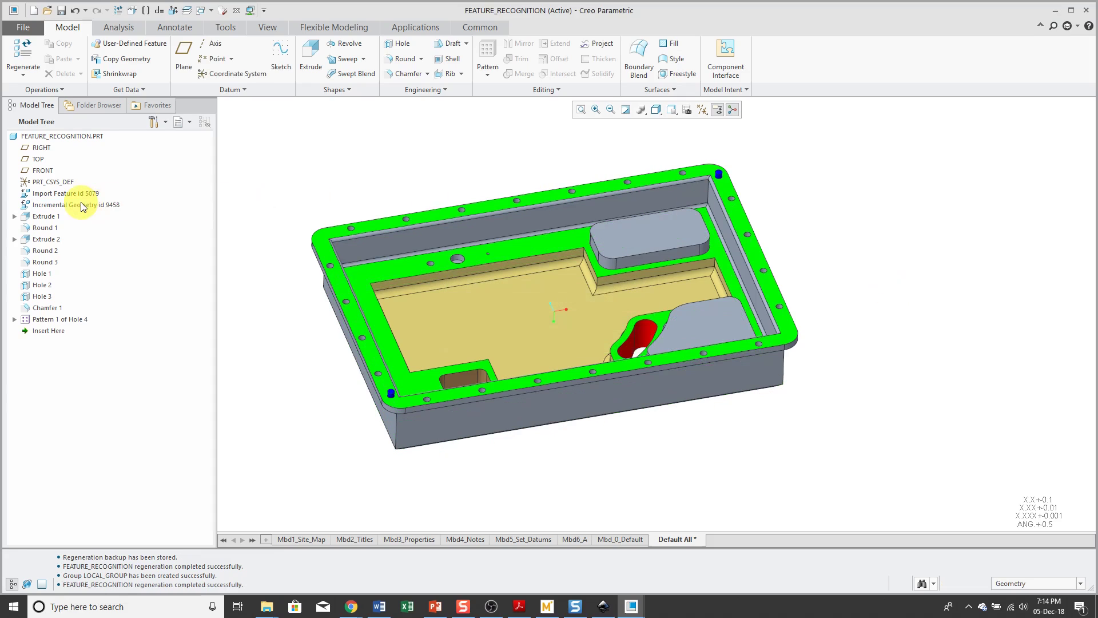
click(82, 205)
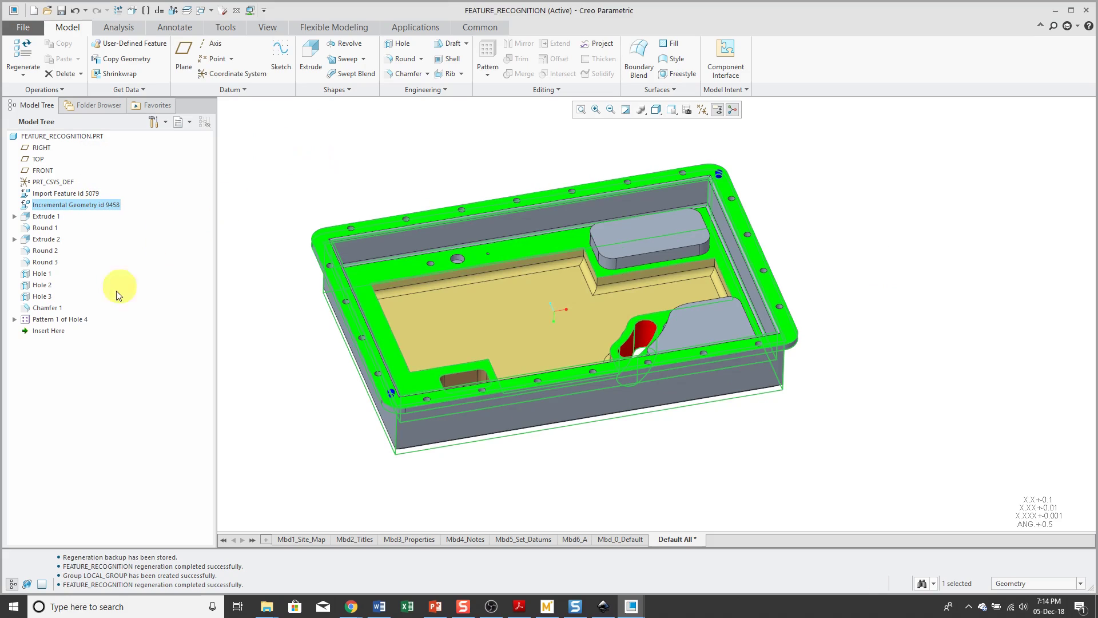
Roll back to just after Incremental Geometry, inspect the part, then exit insert mode resuming suppressed features
drag(61, 337, 64, 210)
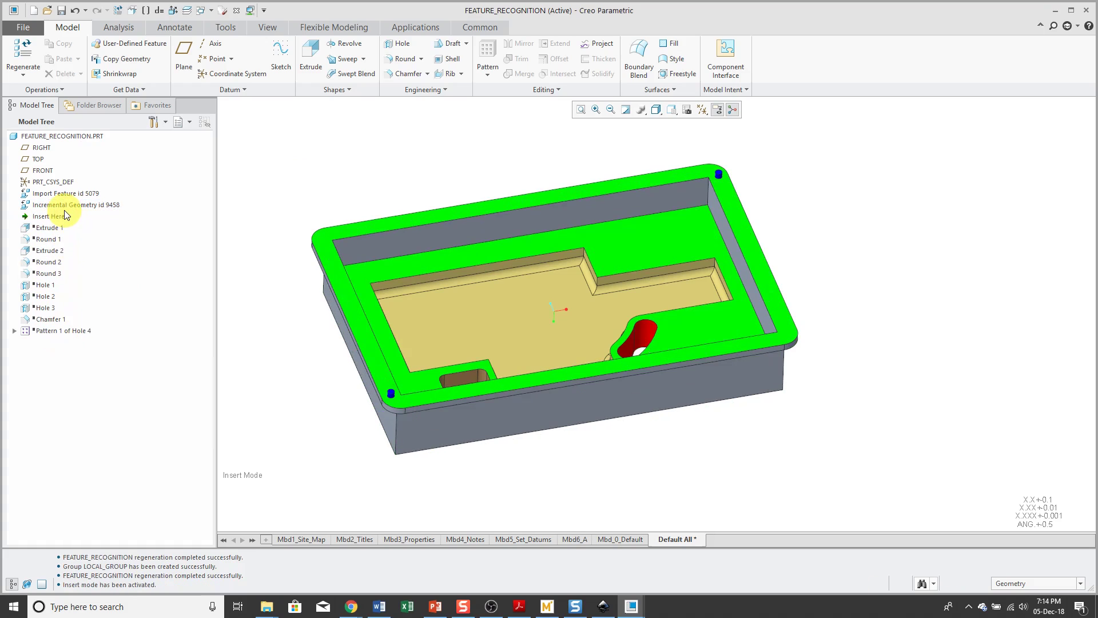
mouse_move(517, 269)
middle_down()
mouse_move(469, 292)
mouse_move(507, 267)
mouse_move(481, 290)
mouse_move(465, 290)
mouse_move(465, 277)
middle_up()
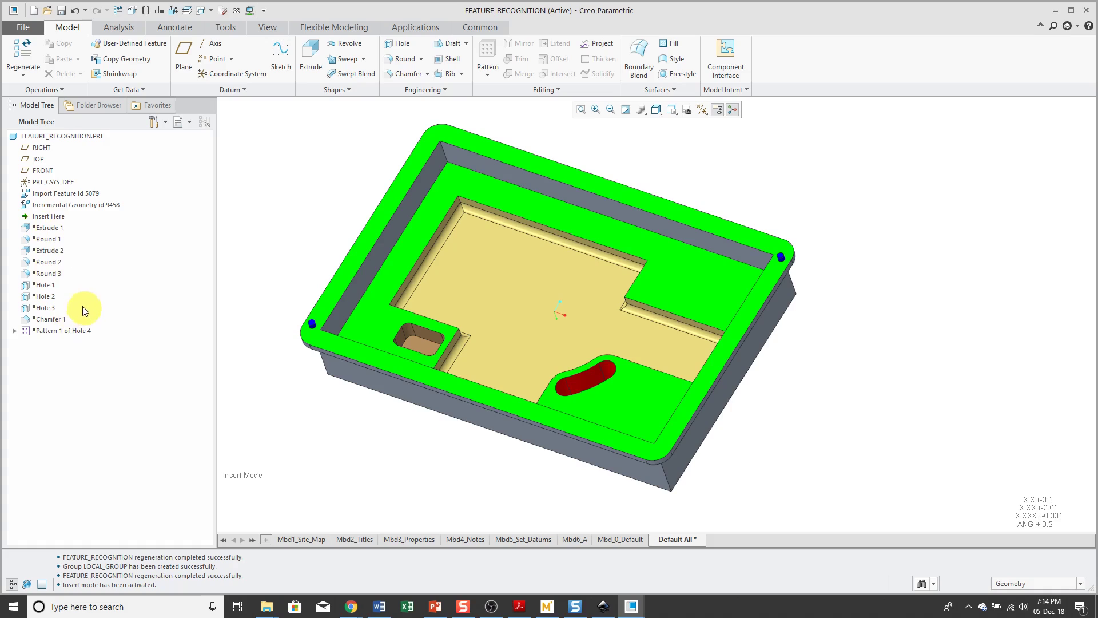
right_click(57, 216)
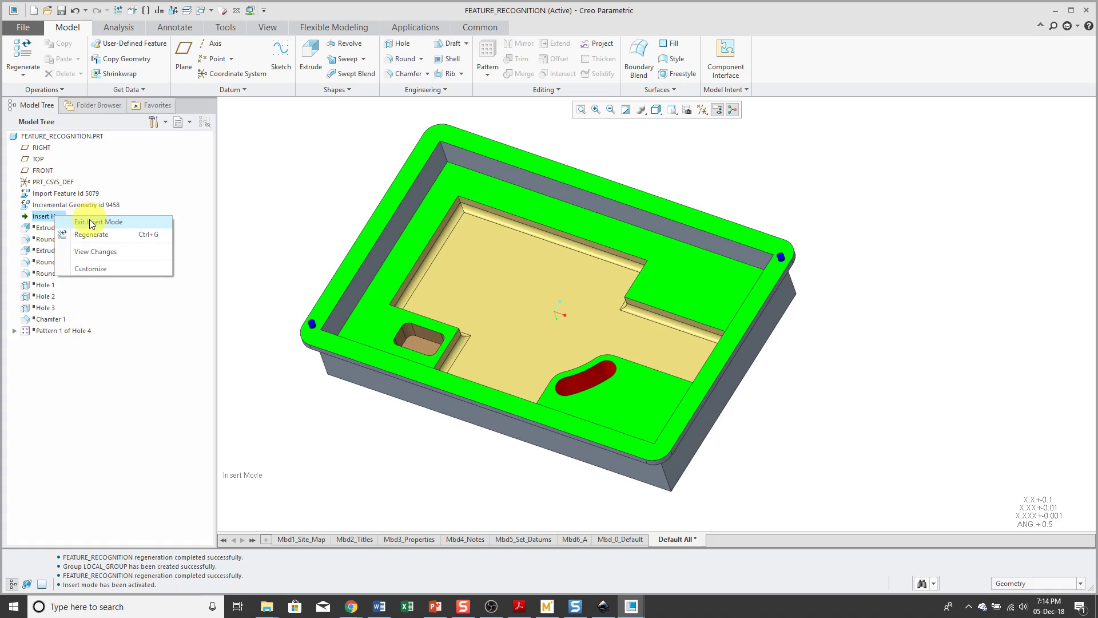
click(90, 222)
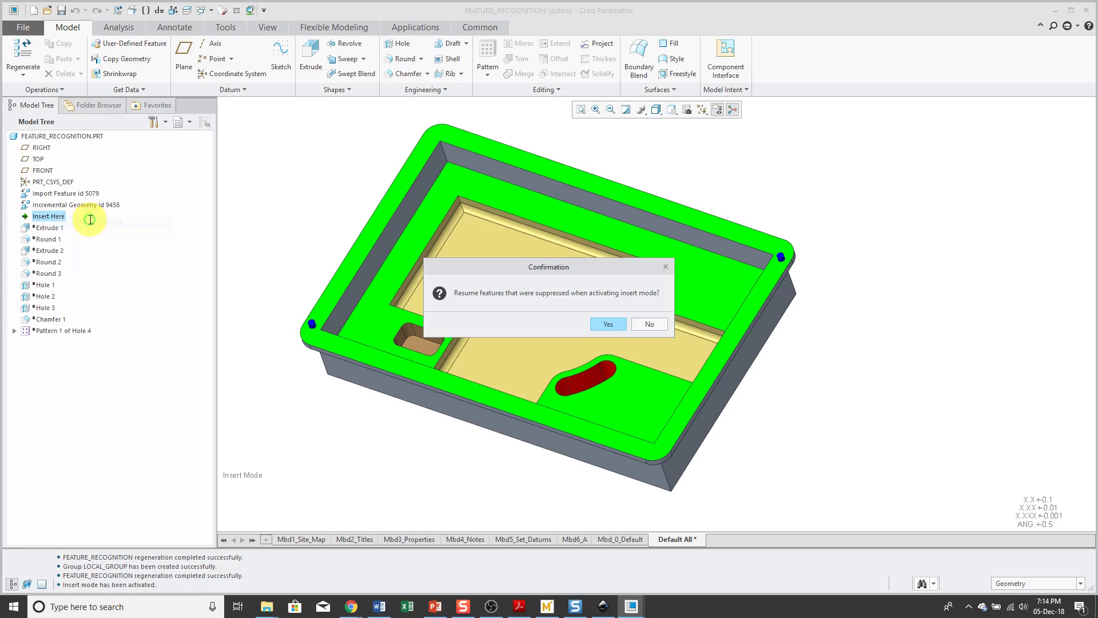
click(610, 324)
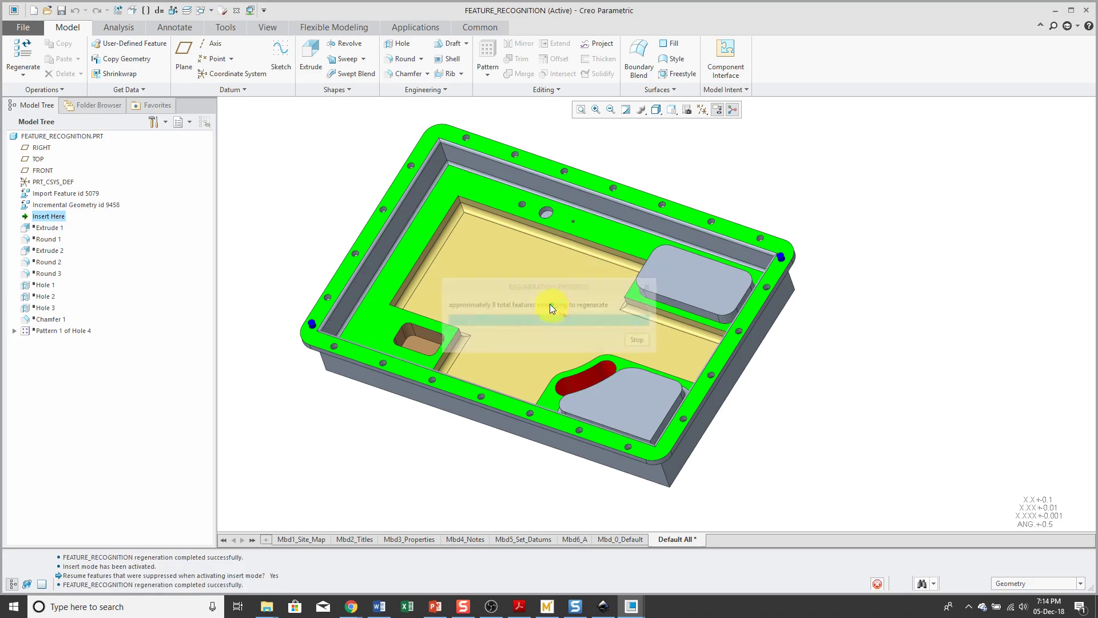